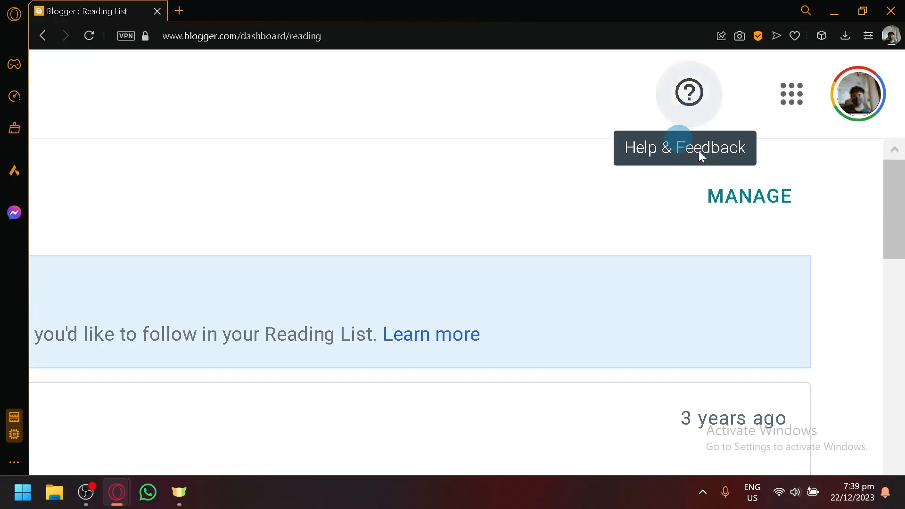
# - Look through the Google apps list from the Blogger page header and close it again
pyautogui.scroll(-3, 710, 199)
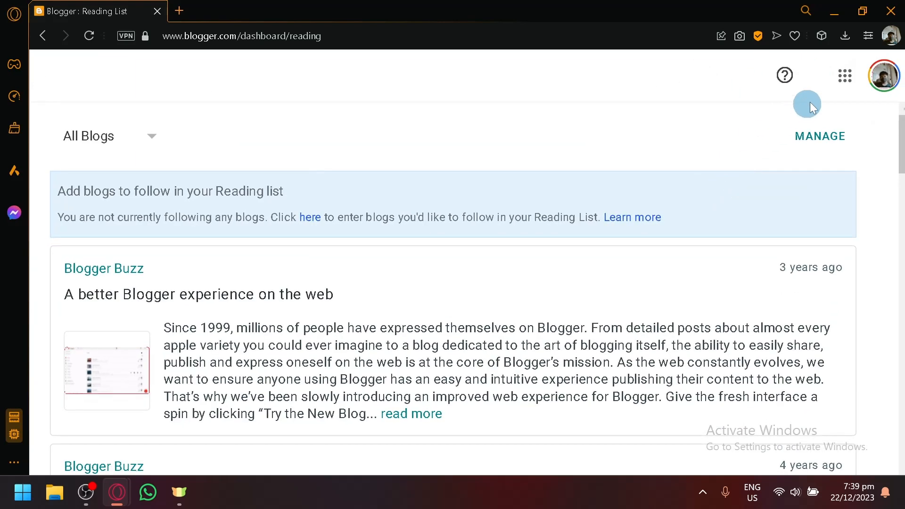
pyautogui.click(839, 77)
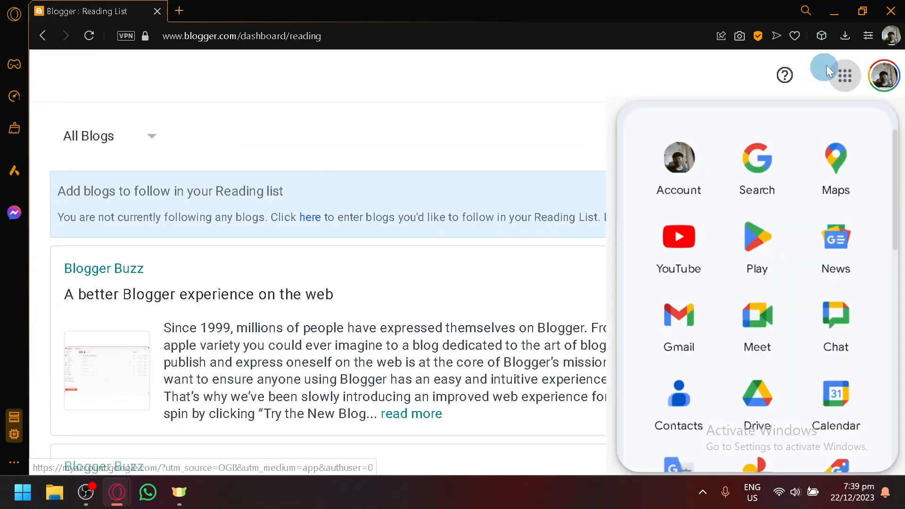
pyautogui.scroll(-3, 775, 224)
pyautogui.scroll(-3, 774, 224)
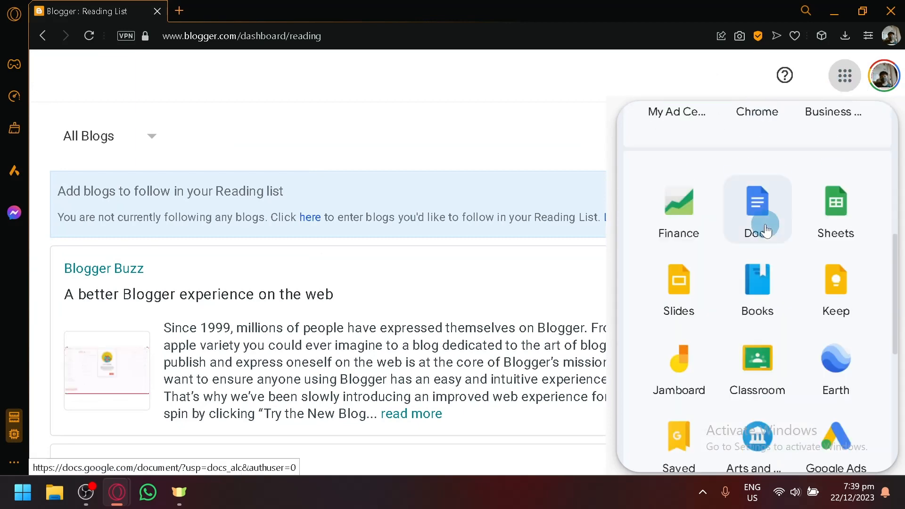
pyautogui.scroll(5, 778, 202)
pyautogui.click(835, 90)
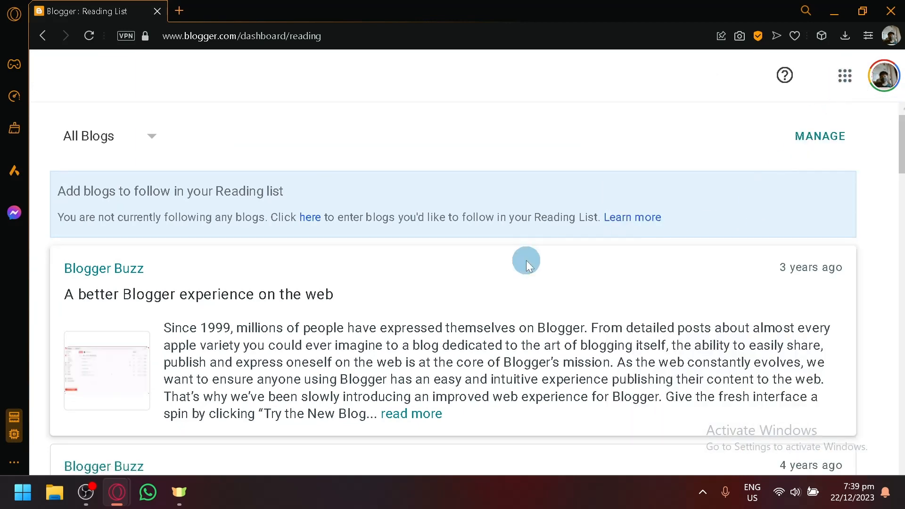
pyautogui.scroll(-2, 527, 260)
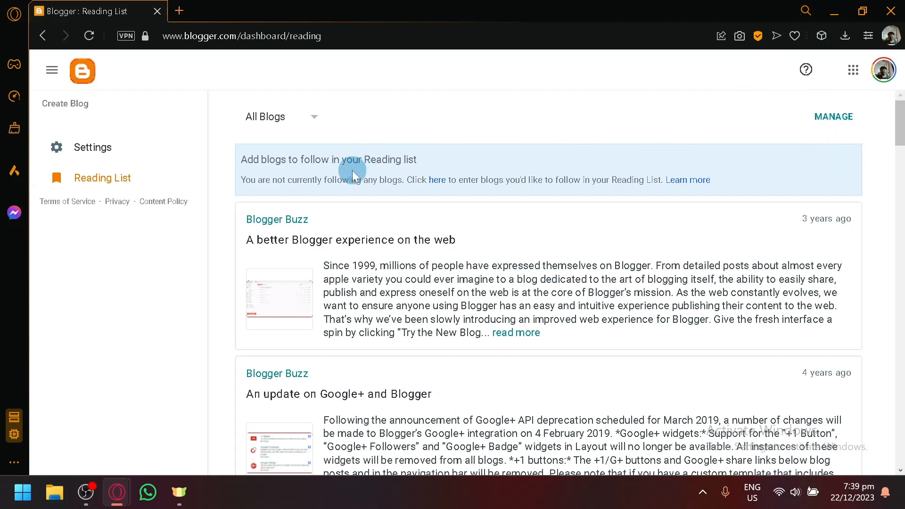
# - Open Google Search from the Google apps list and close its tab to return to the Blogger reading list
pyautogui.click(853, 72)
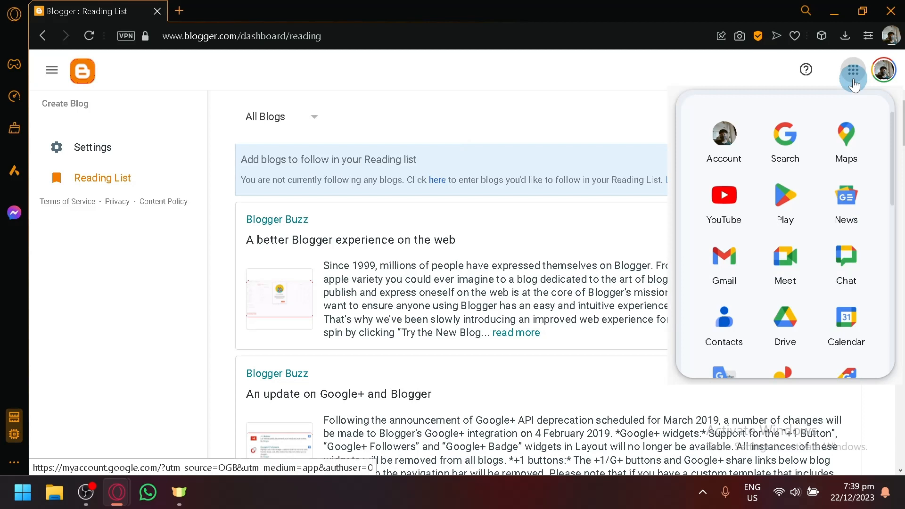
pyautogui.scroll(-2, 830, 169)
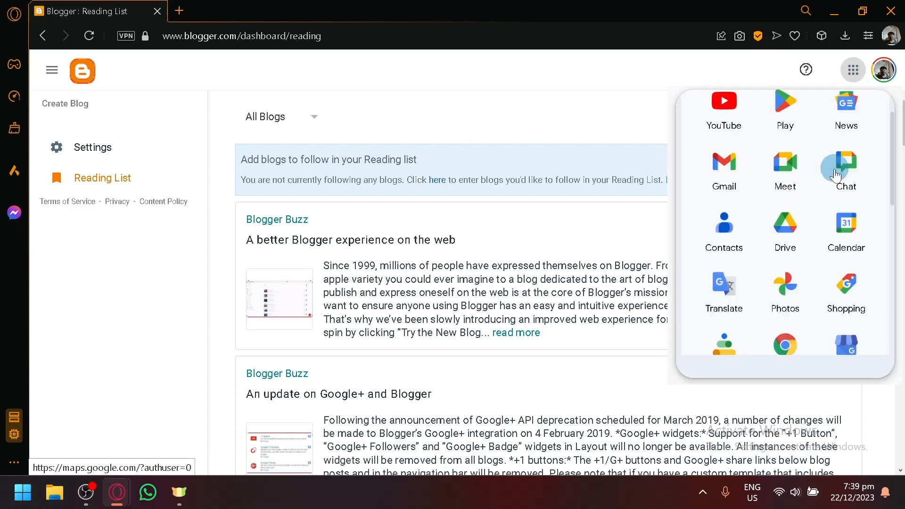
pyautogui.scroll(2, 810, 164)
pyautogui.rightClick(771, 155)
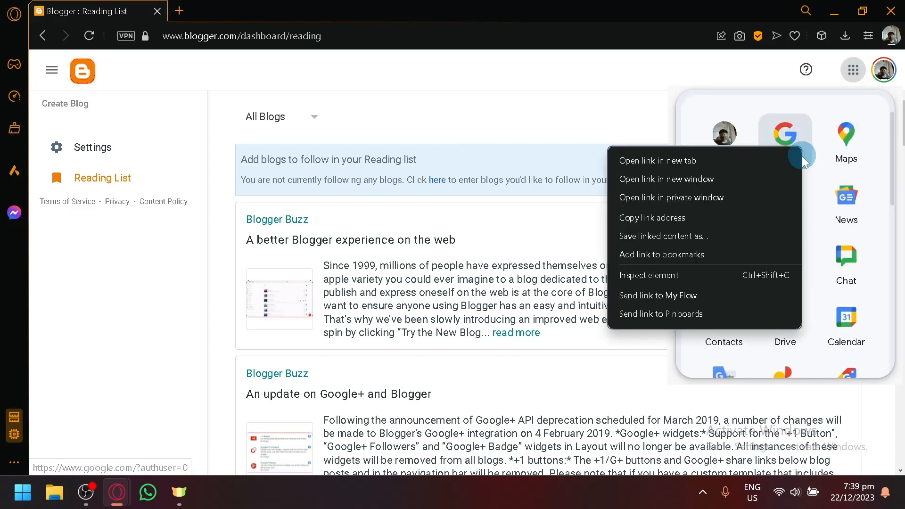
pyautogui.press('Escape')
pyautogui.click(767, 165)
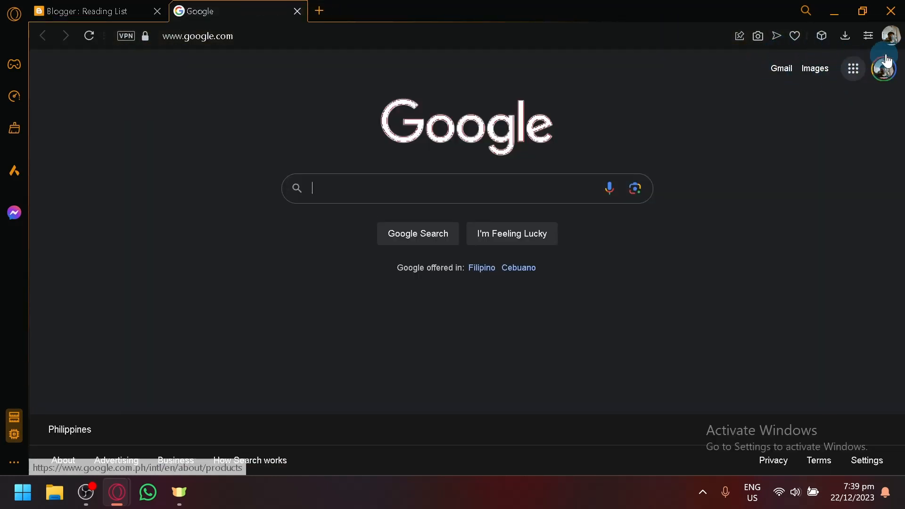
pyautogui.click(148, 6)
pyautogui.click(296, 11)
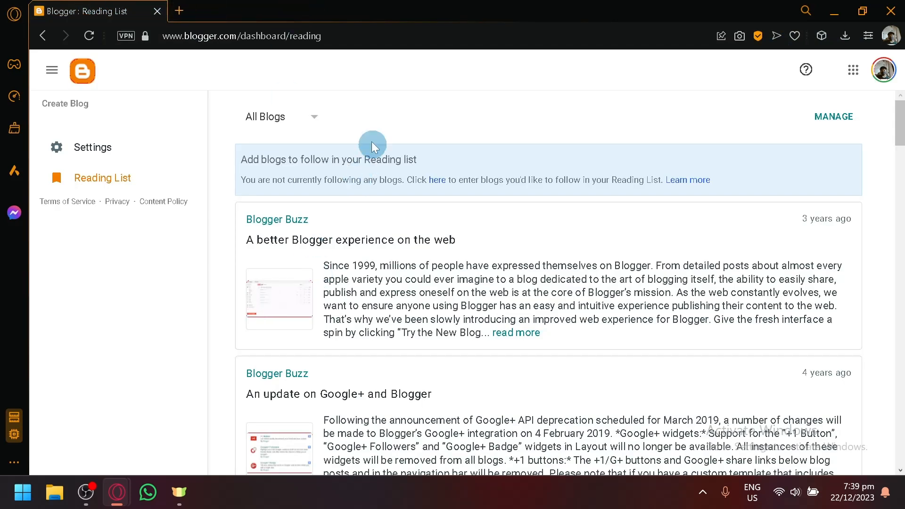
# - Load blogger.com in a new browser tab and close that duplicate tab
pyautogui.click(183, 12)
pyautogui.write('b')
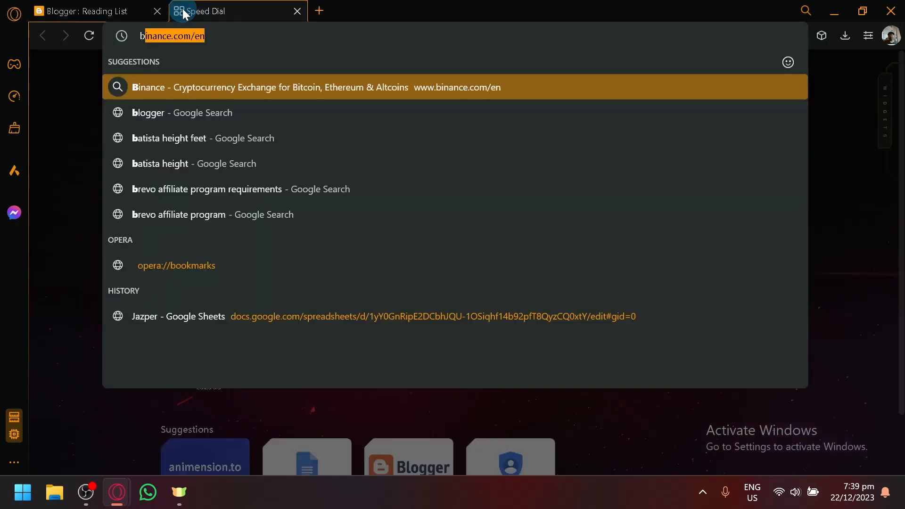
pyautogui.write('logger.com')
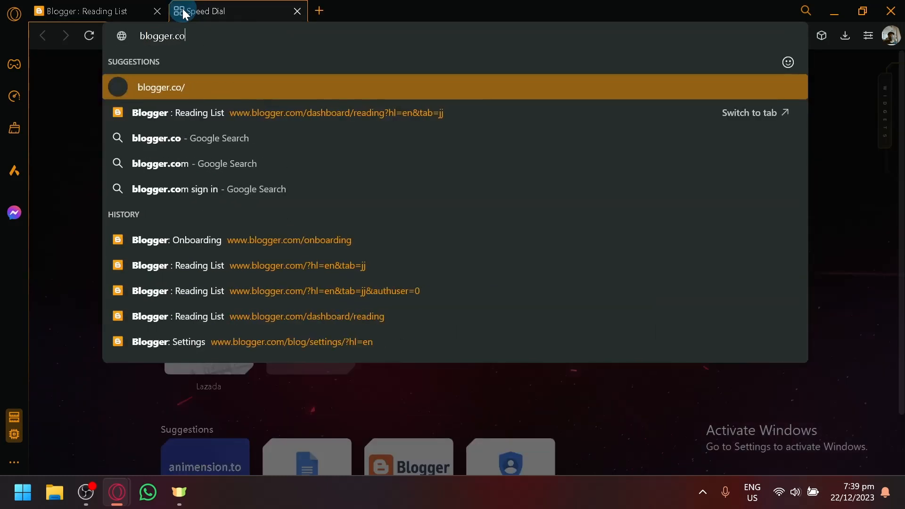
pyautogui.press('Return')
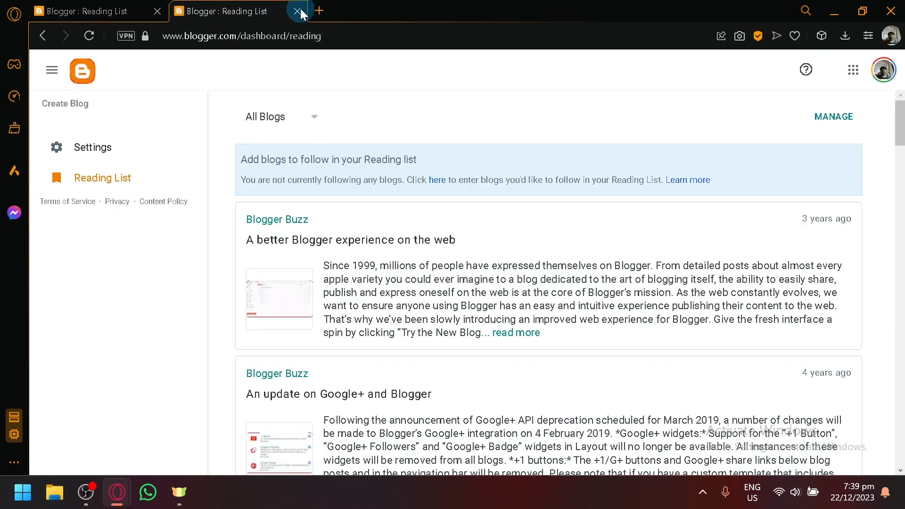
pyautogui.click(302, 10)
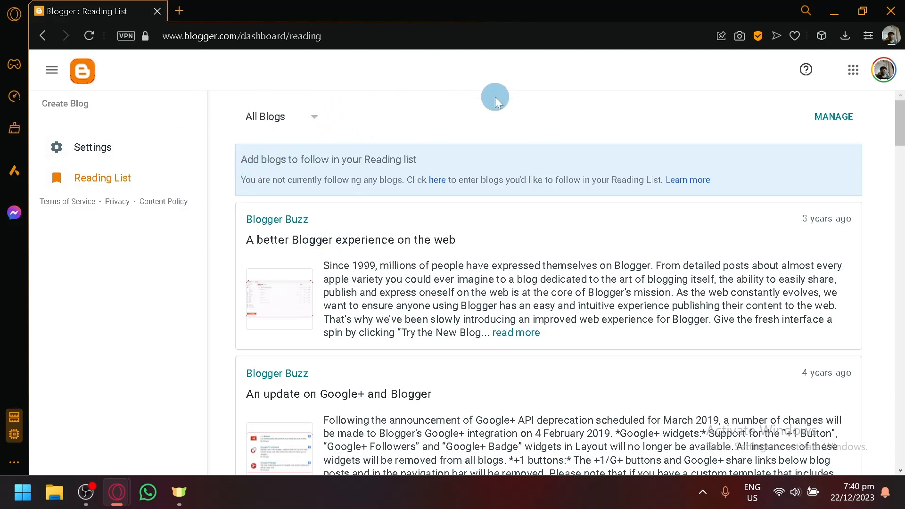
# - Check the All Blogs filter and look over the Blogger Buzz posts in the reading list
pyautogui.click(287, 117)
pyautogui.click(363, 105)
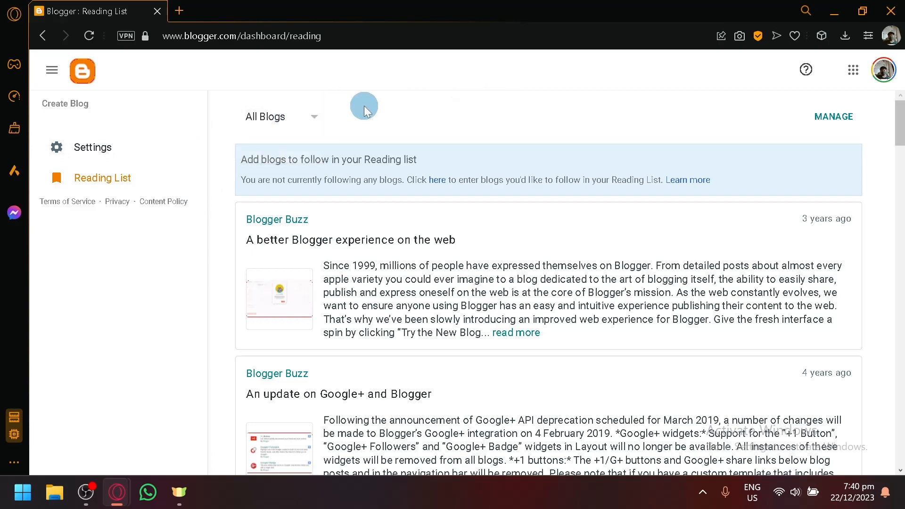
pyautogui.scroll(-10, 877, 200)
pyautogui.scroll(10, 870, 250)
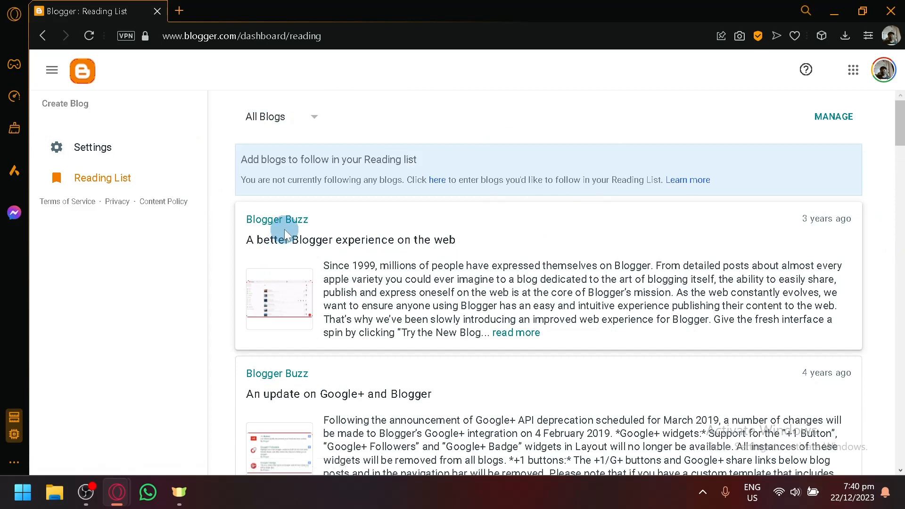
pyautogui.scroll(3, 365, 253)
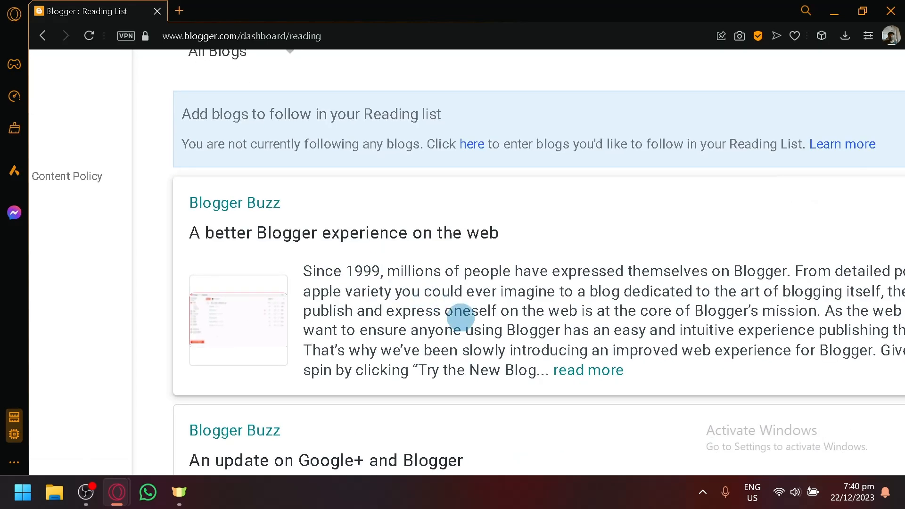
pyautogui.scroll(-3, 486, 313)
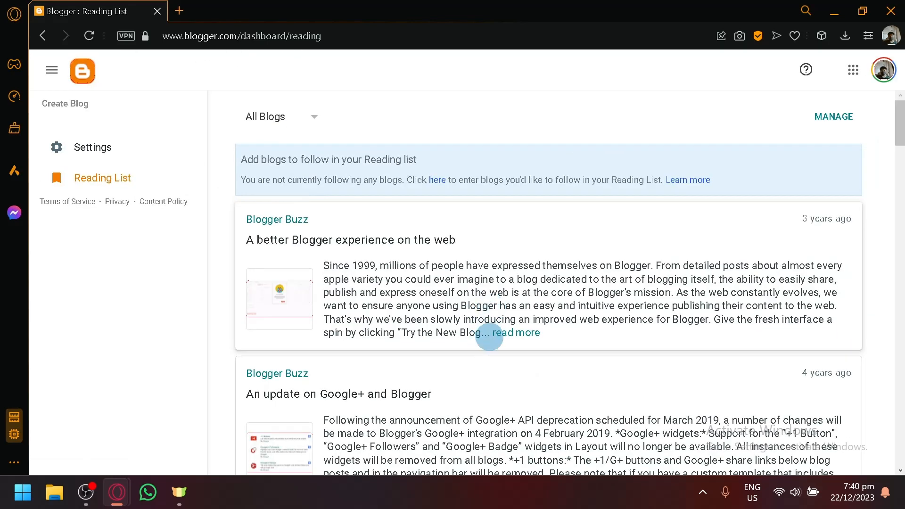
# - Open the full "A better Blogger experience on the web" post from the reading list, continuing past the redirect notice
pyautogui.click(516, 333)
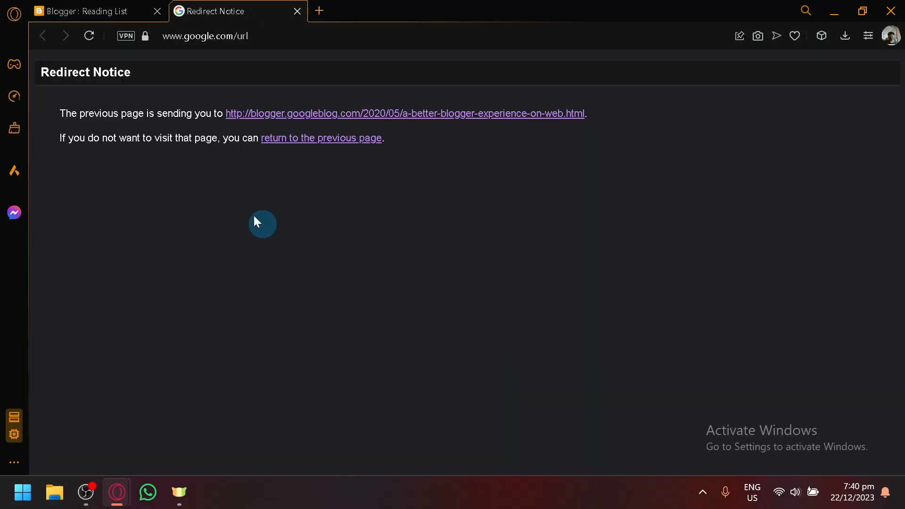
pyautogui.click(124, 8)
pyautogui.click(231, 7)
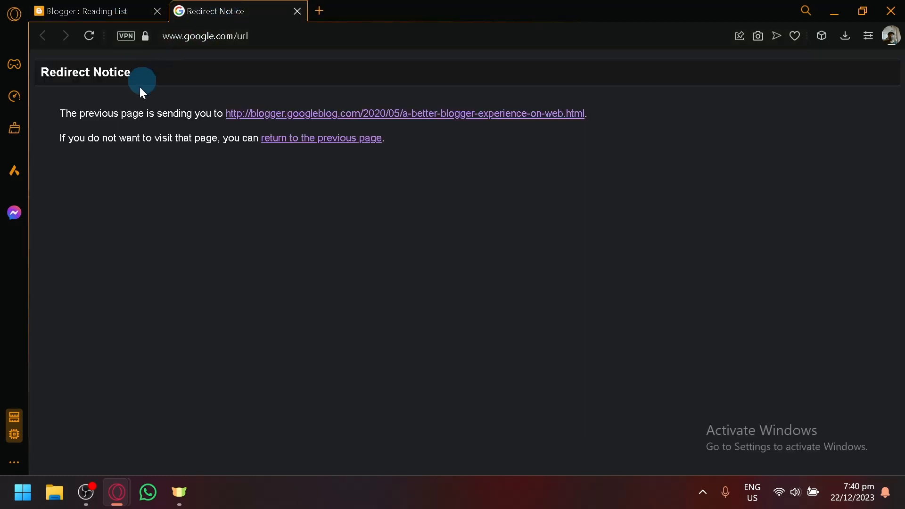
pyautogui.click(281, 124)
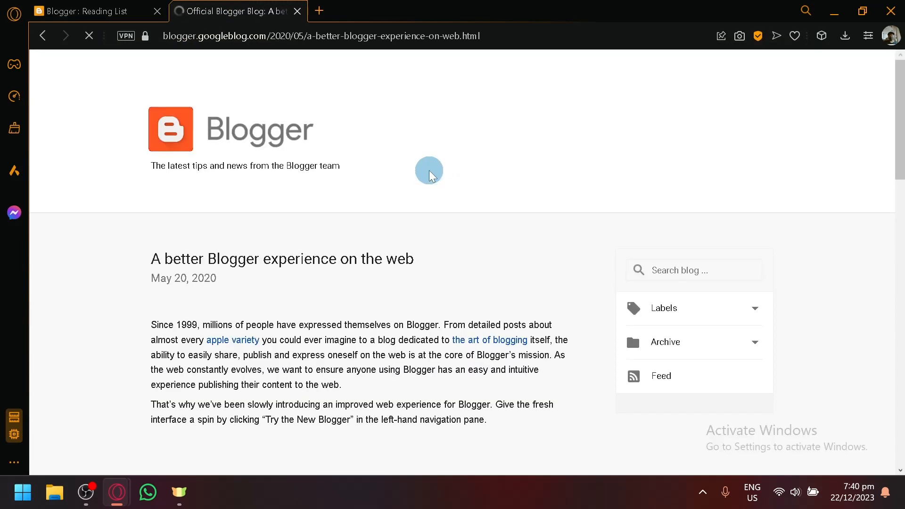
# - Read through the whole "A better Blogger experience on the web" post and return to the Blogger reading list tab
pyautogui.scroll(-10, 429, 171)
pyautogui.scroll(-8, 412, 259)
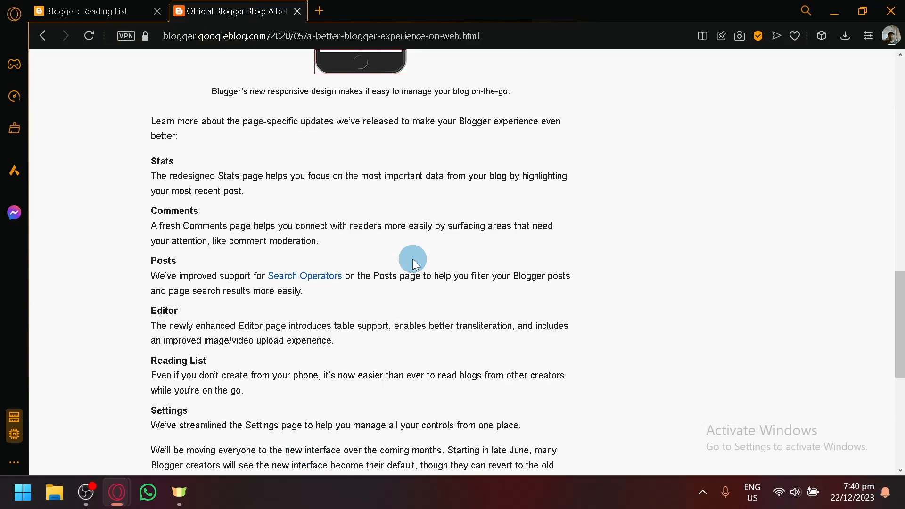
pyautogui.scroll(-8, 417, 255)
pyautogui.scroll(18, 429, 257)
pyautogui.scroll(7, 437, 254)
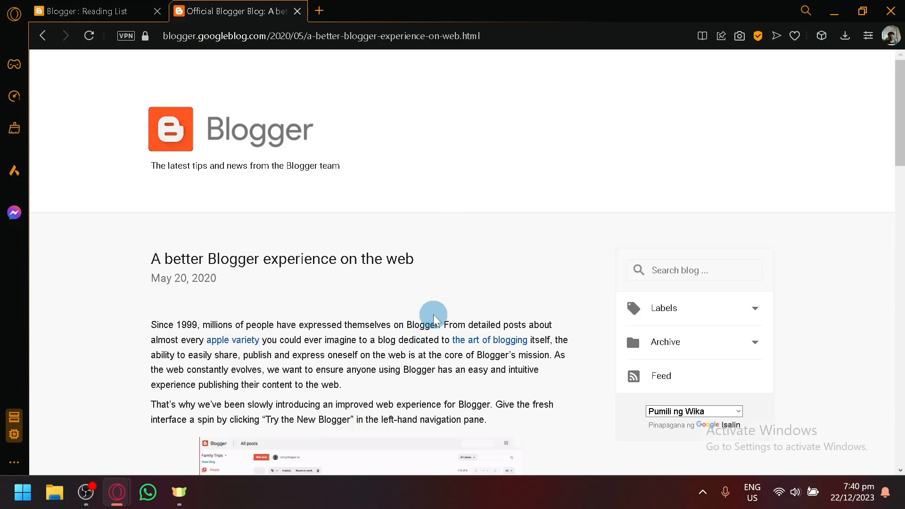
pyautogui.scroll(-2, 435, 319)
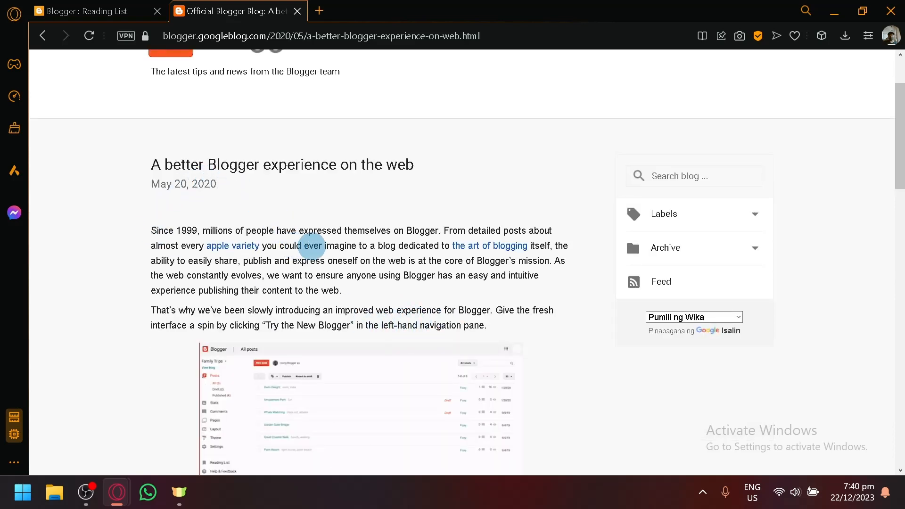
pyautogui.scroll(-10, 450, 302)
pyautogui.scroll(-15, 455, 328)
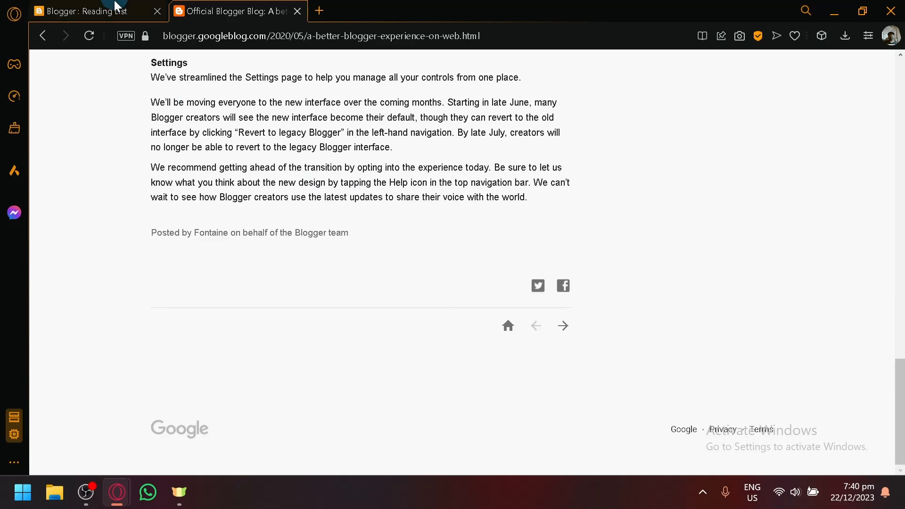
pyautogui.click(83, 9)
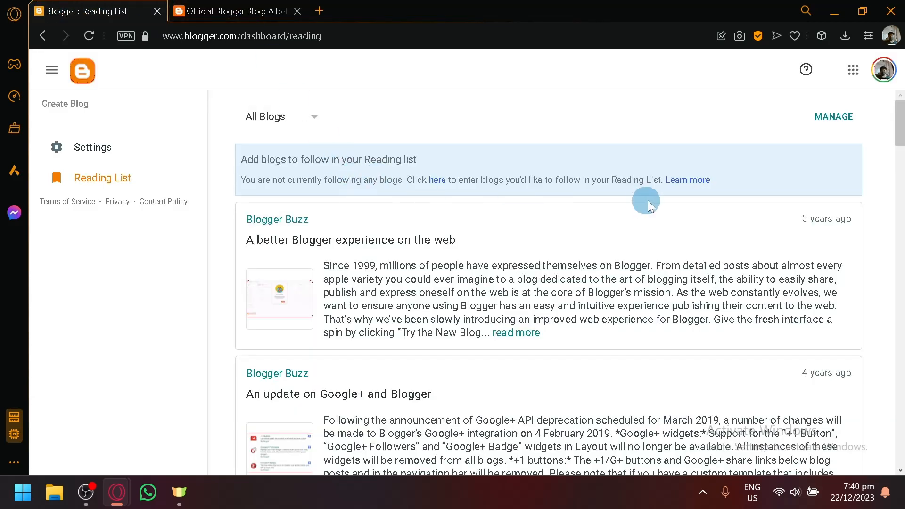
# - Examine the reading list's blog filter choices and the posts listed under All Blogs, leaving the filter as it is
pyautogui.click(315, 119)
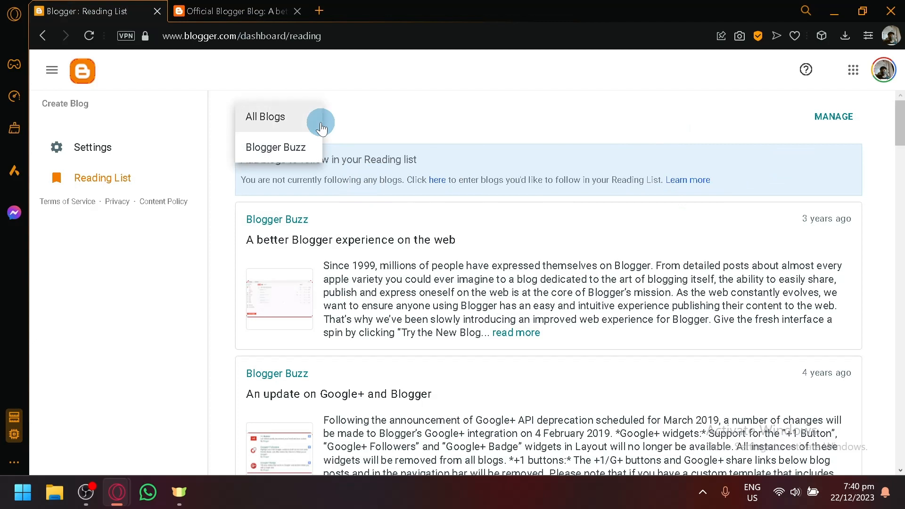
pyautogui.click(365, 123)
pyautogui.click(308, 116)
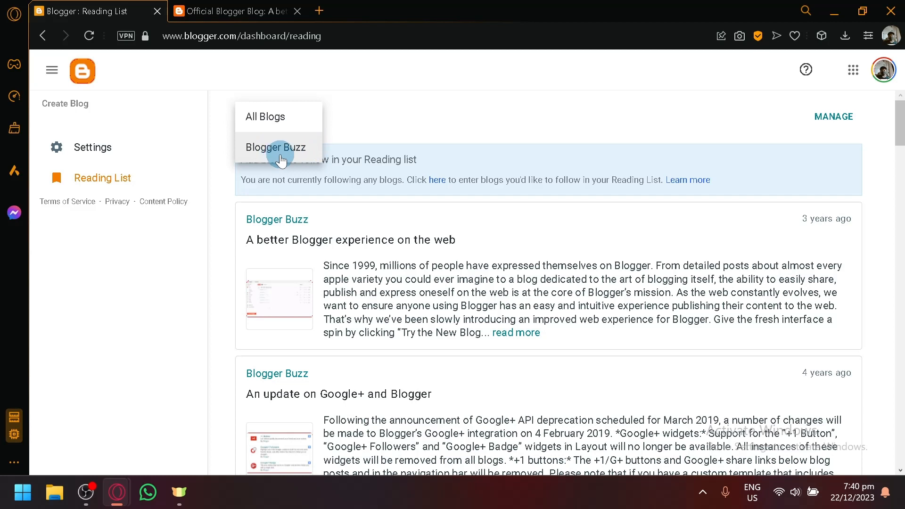
pyautogui.click(379, 118)
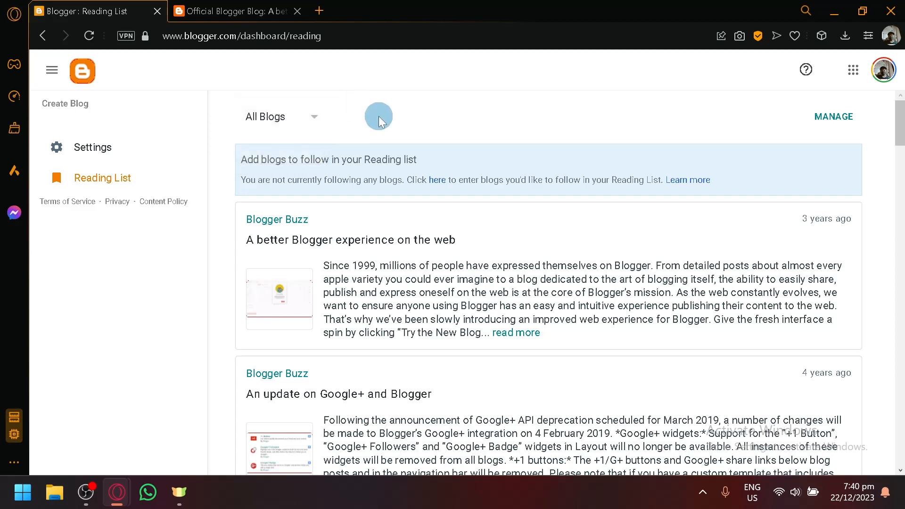
pyautogui.click(264, 116)
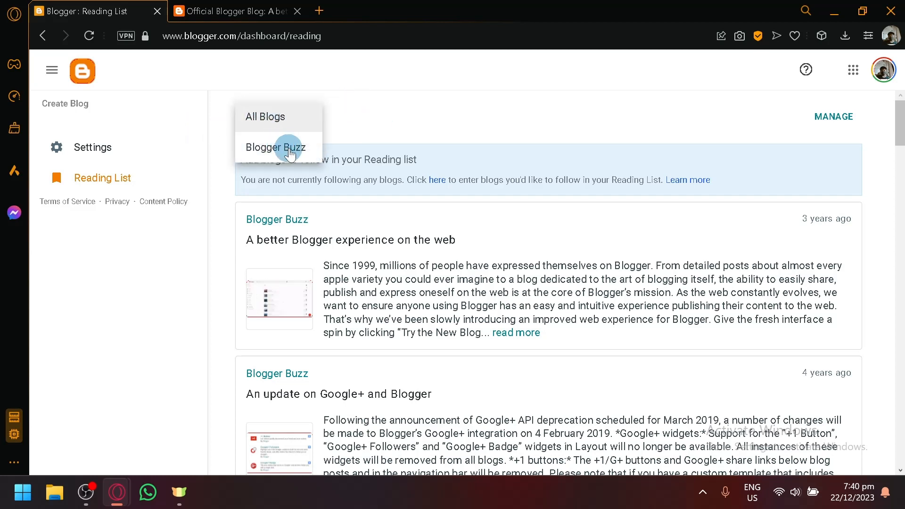
pyautogui.click(371, 104)
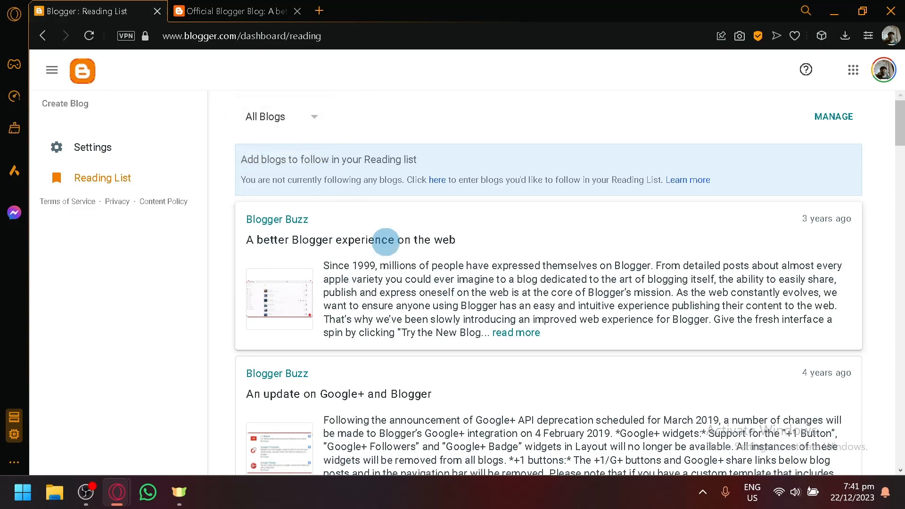
pyautogui.scroll(-10, 408, 258)
pyautogui.scroll(10, 409, 256)
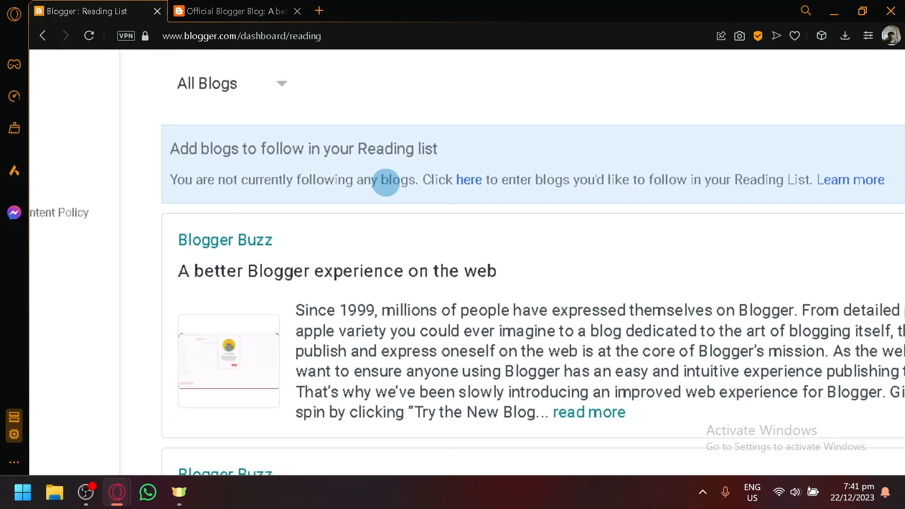
pyautogui.click(266, 121)
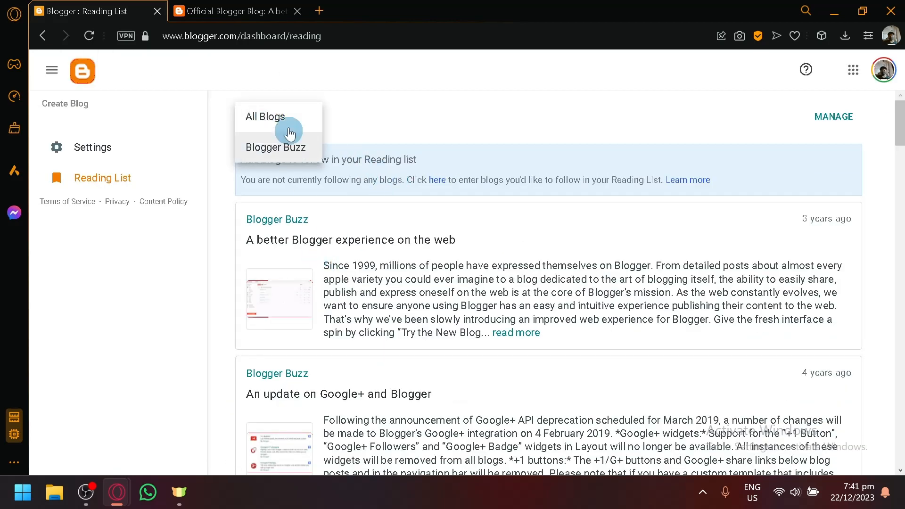
pyautogui.click(367, 125)
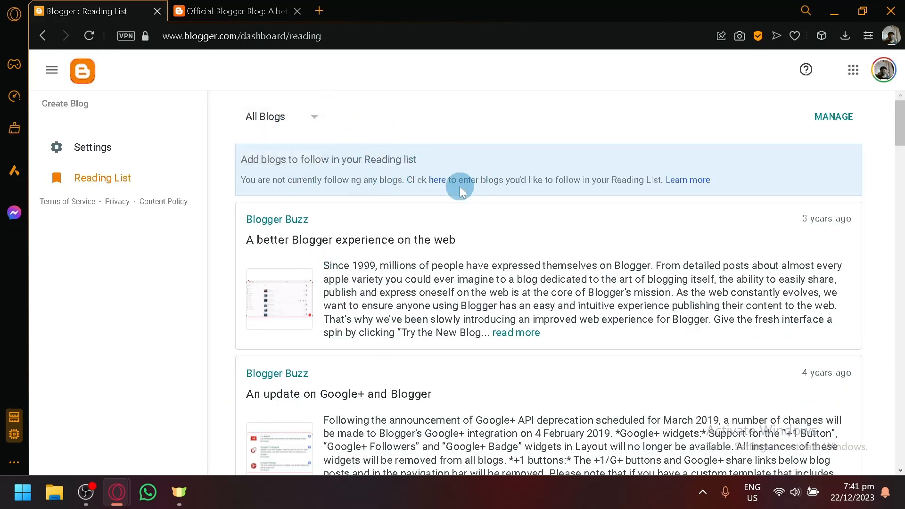
# - Open the page for managing followed blogs from the reading list notice
pyautogui.click(437, 181)
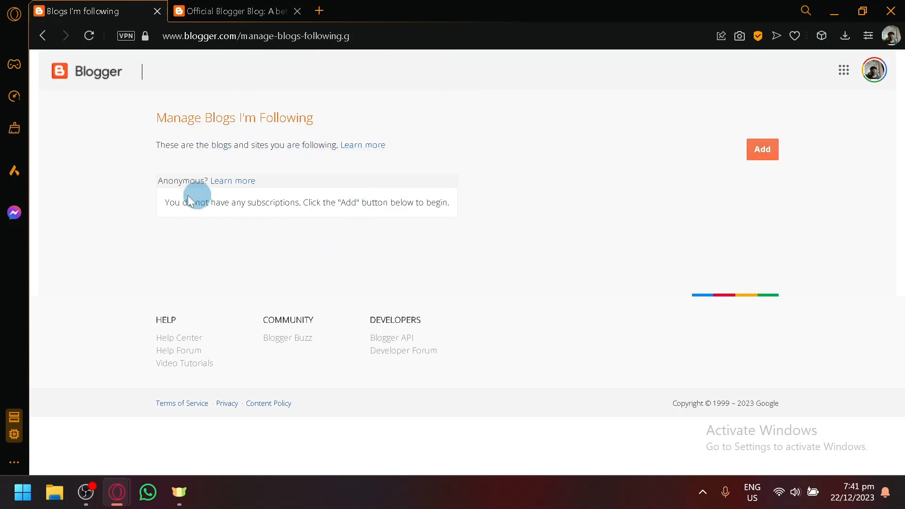
# - Open the form for adding blogs to follow by URL, close it without adding any, and return to the reading list
pyautogui.click(767, 141)
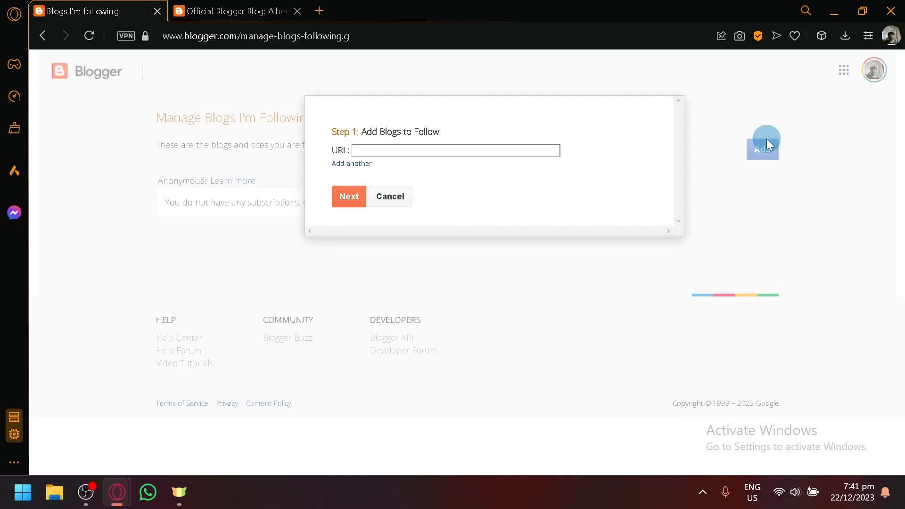
pyautogui.click(390, 147)
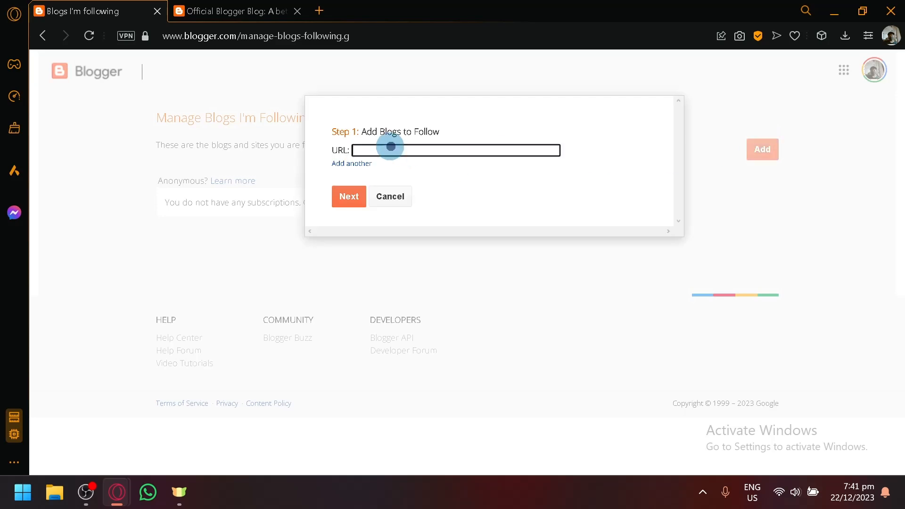
pyautogui.click(398, 201)
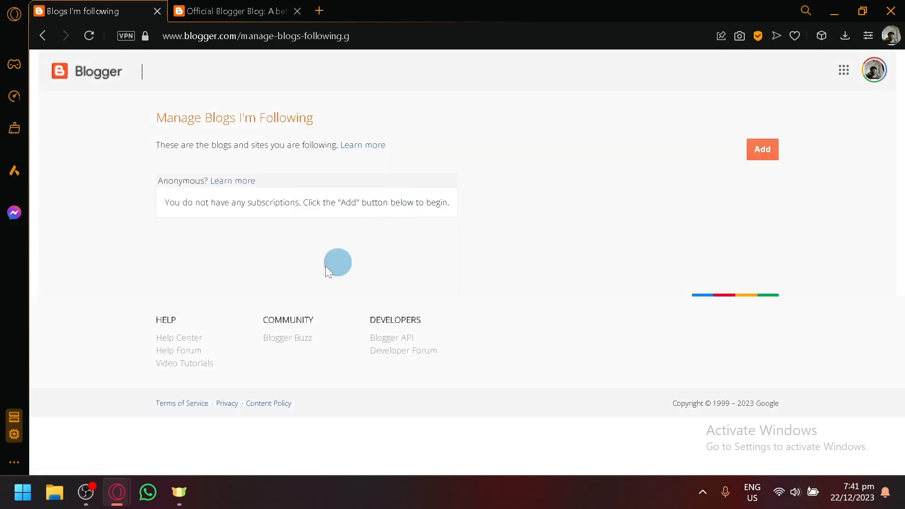
pyautogui.click(47, 37)
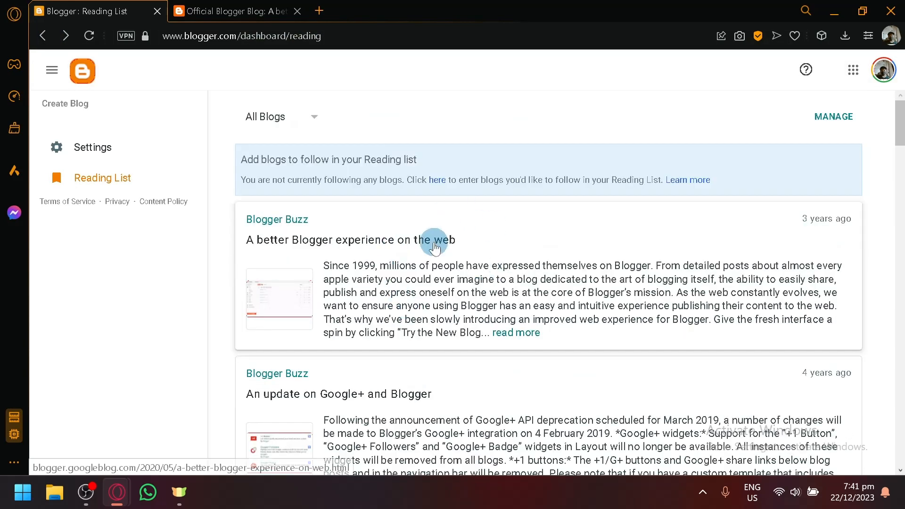
# - View the reading list's blog filter choices and revisit the followed blogs management page, returning to the reading list
pyautogui.click(301, 117)
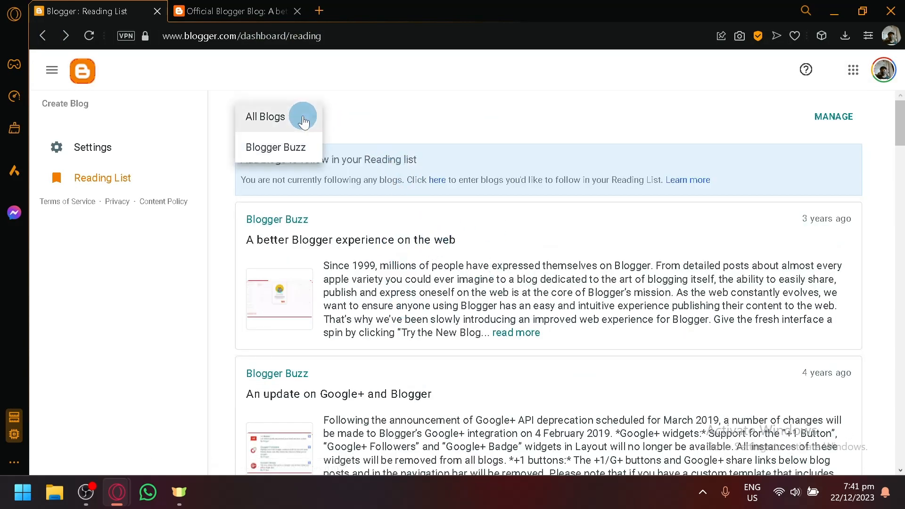
pyautogui.click(824, 117)
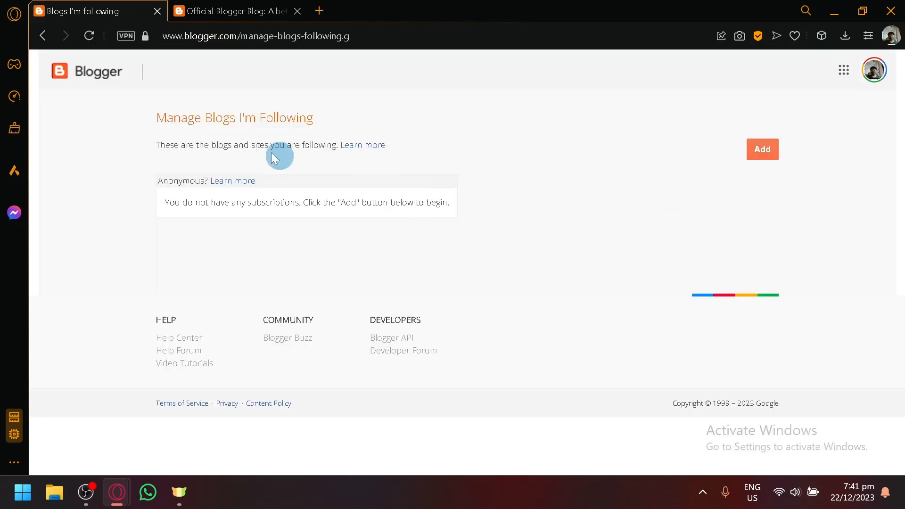
pyautogui.click(41, 36)
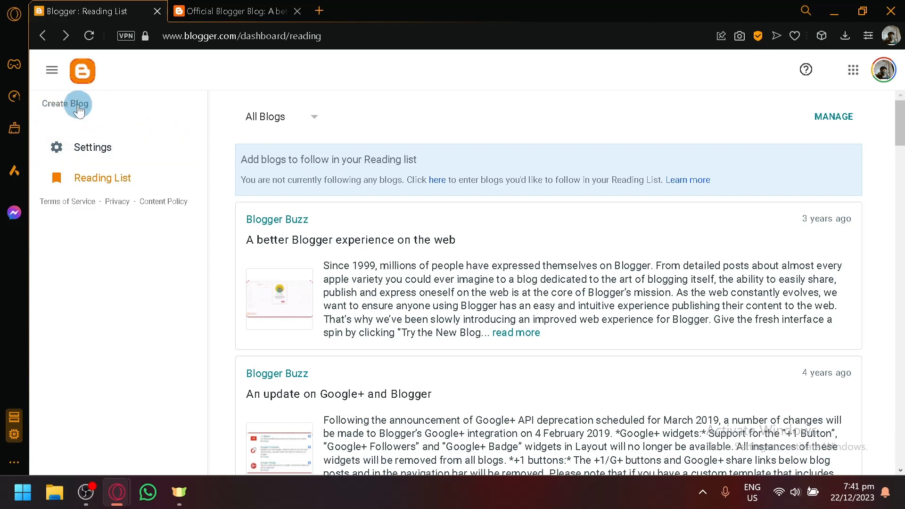
# - Start creating a new blog with the title "A tutorial blog" and continue to choosing its address
pyautogui.click(78, 104)
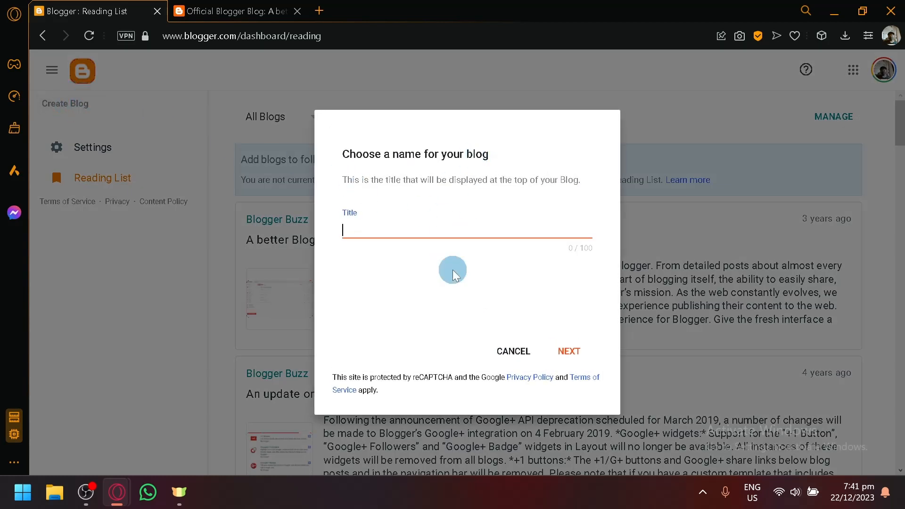
pyautogui.write('A tutorial blog')
pyautogui.click(565, 352)
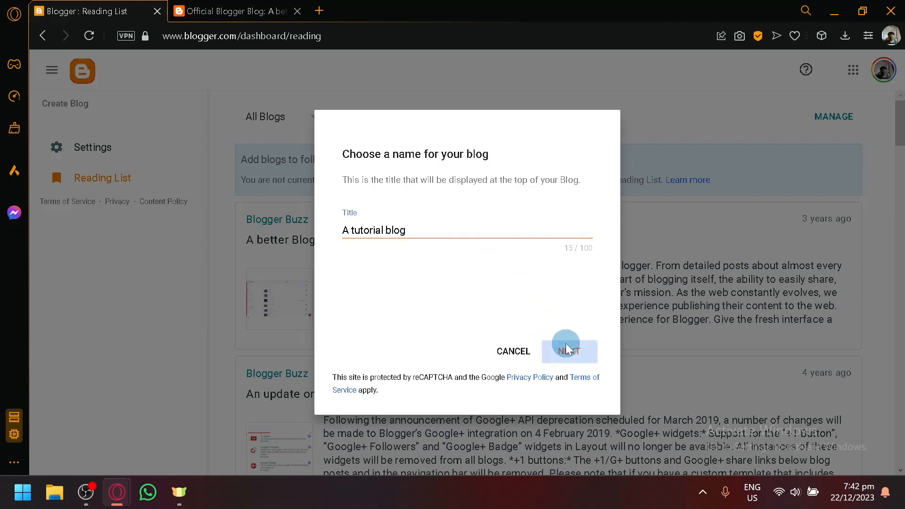
# - Try "Tutorialblogger" and "Tutorialbloggerser" as the blog's blogspot.com address, and clear the address
pyautogui.click(495, 229)
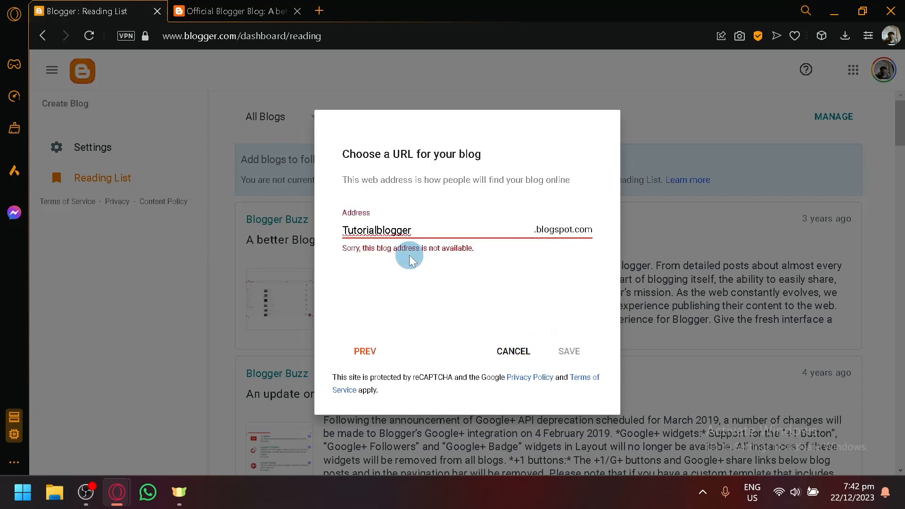
pyautogui.write('se')
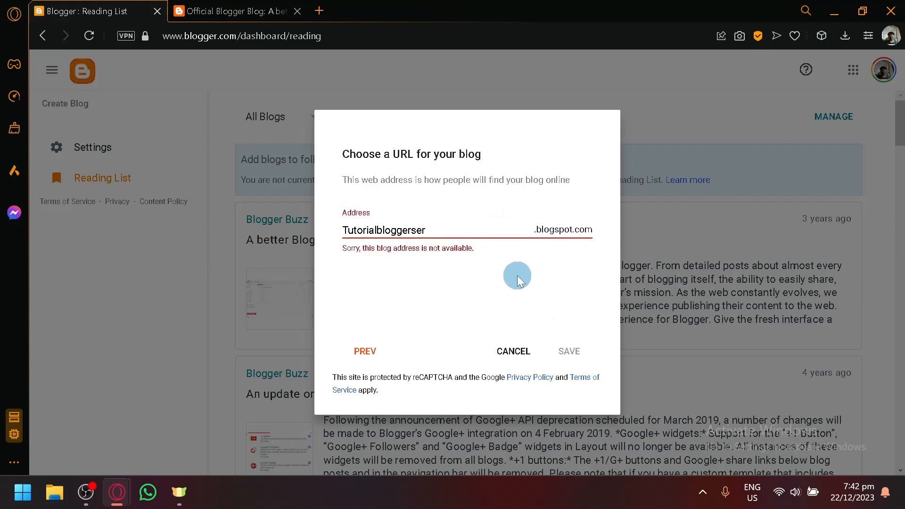
pyautogui.write('r')
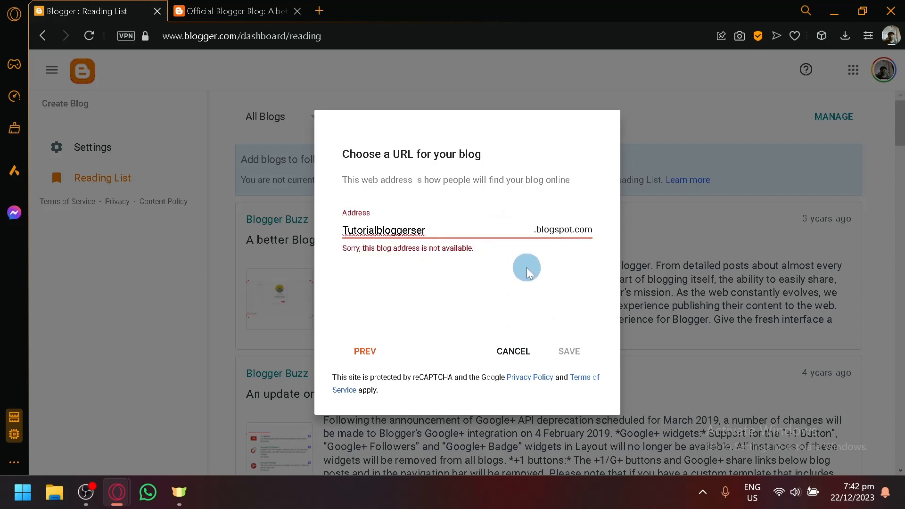
pyautogui.hotkey('ctrl', 'a')
pyautogui.press('BackSpace')
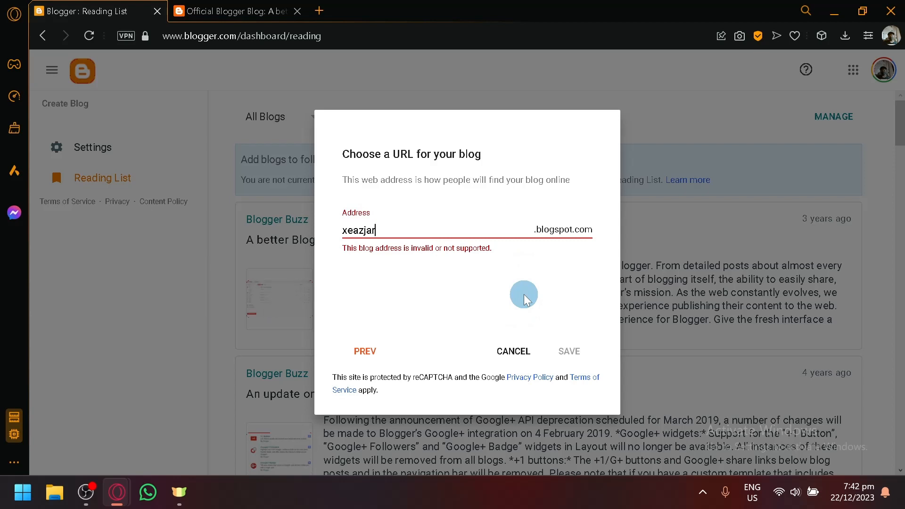
# - Set the blog's blogspot.com address to "xeazharblog" and save to create the blog
pyautogui.write('xeazharblog')
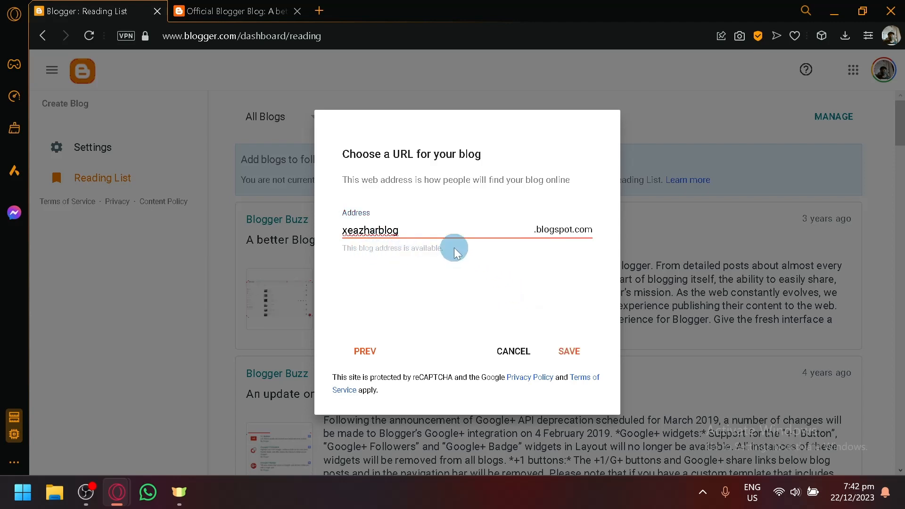
pyautogui.click(582, 352)
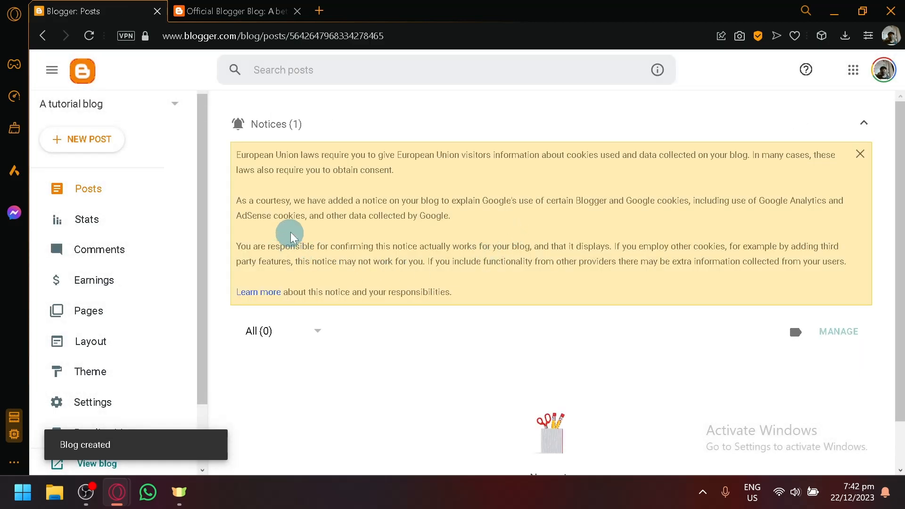
# - Look over the new blog's Posts page, including the European Union cookie notice, the post filter and the post list area
pyautogui.scroll(-3, 121, 210)
pyautogui.scroll(3, 121, 237)
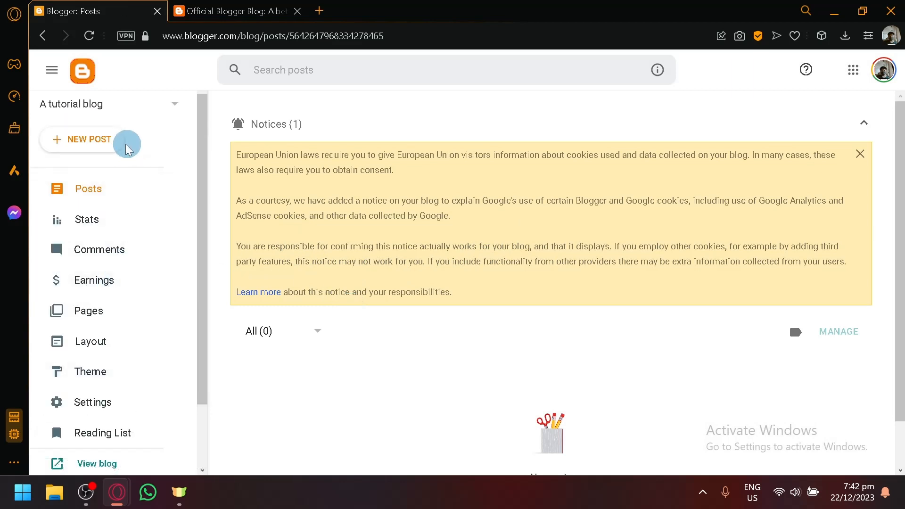
pyautogui.scroll(-1, 300, 318)
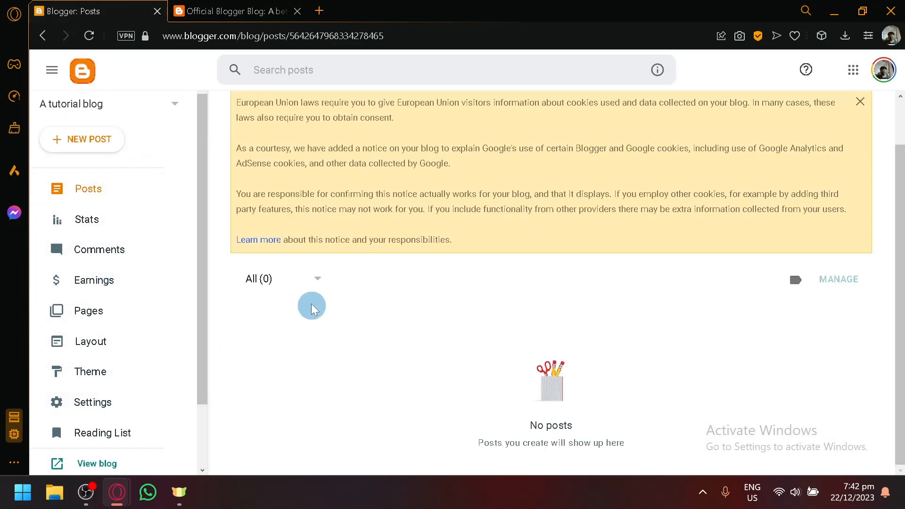
pyautogui.scroll(1, 330, 288)
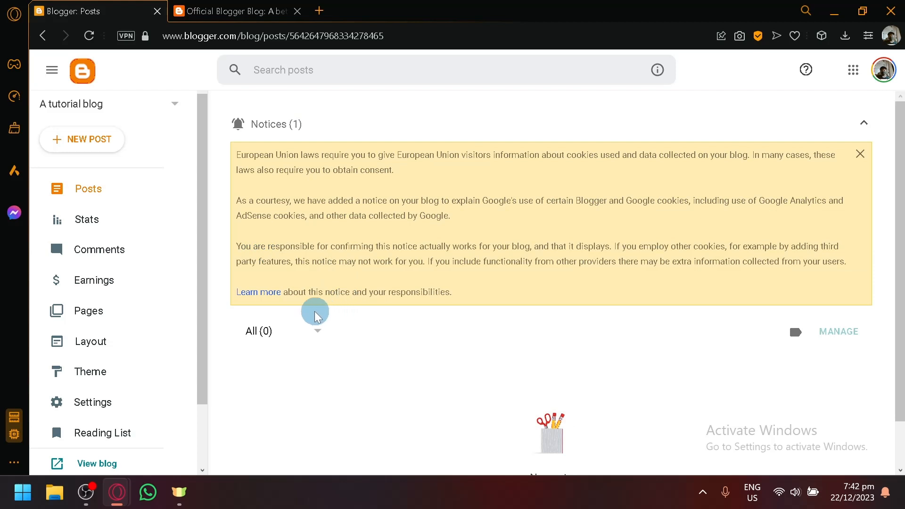
pyautogui.scroll(-1, 316, 335)
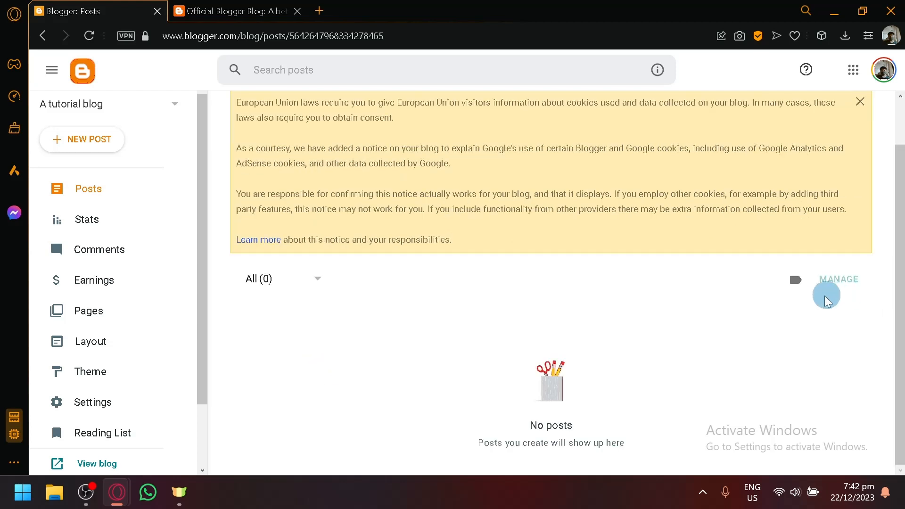
pyautogui.scroll(1, 719, 330)
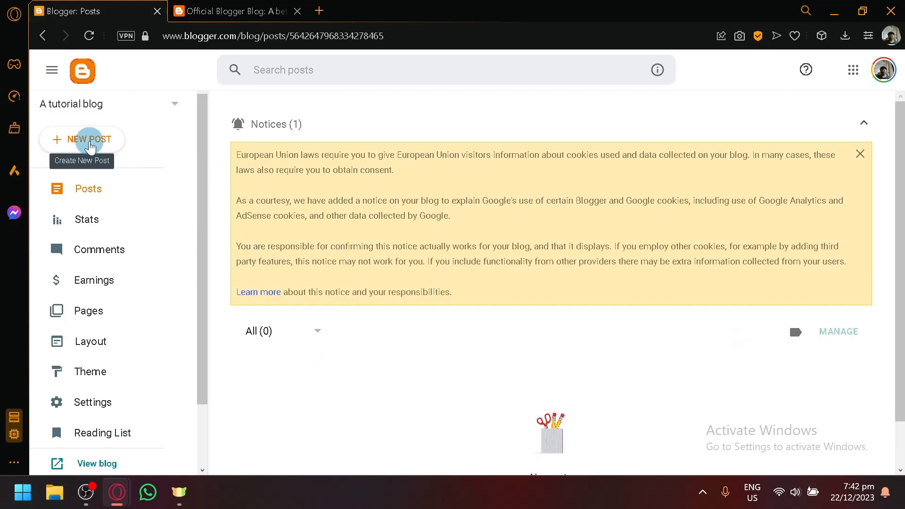
# - Create a new post and look through its Labels, Published on, Permalink, Location and Options settings, leaving them collapsed
pyautogui.click(81, 148)
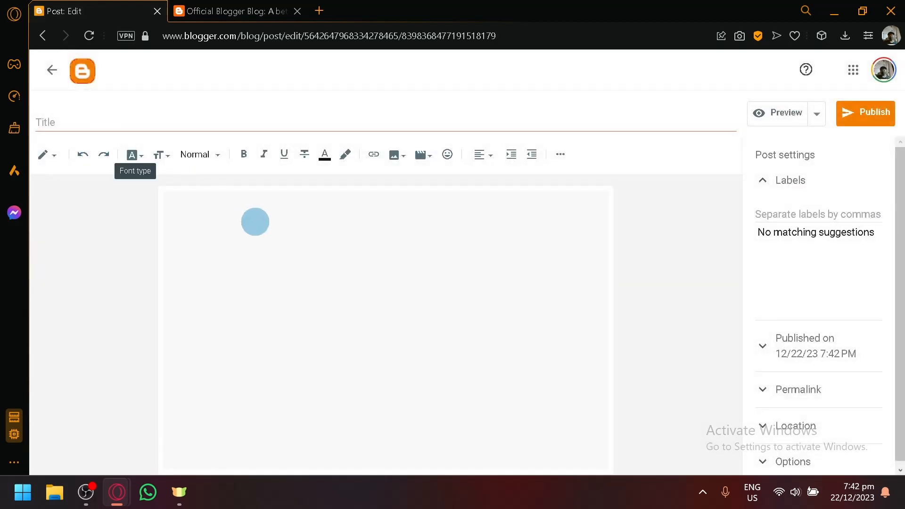
pyautogui.click(295, 215)
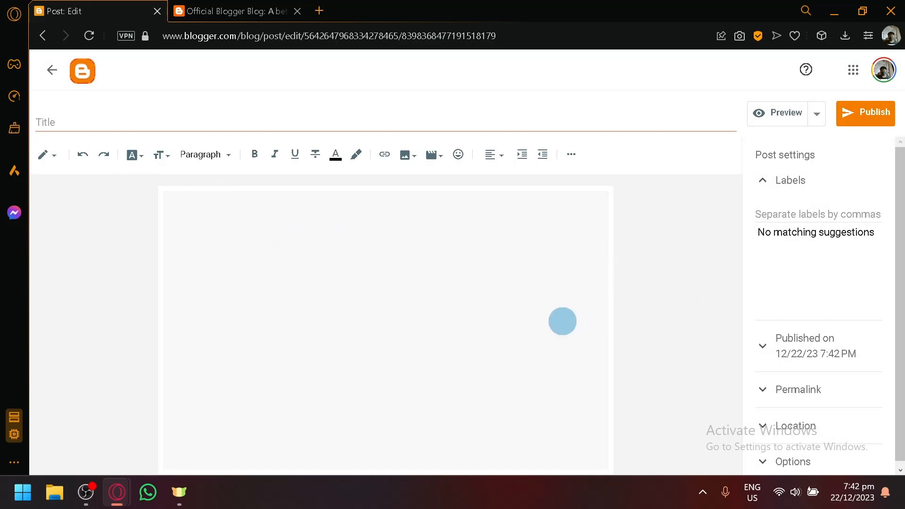
pyautogui.click(763, 184)
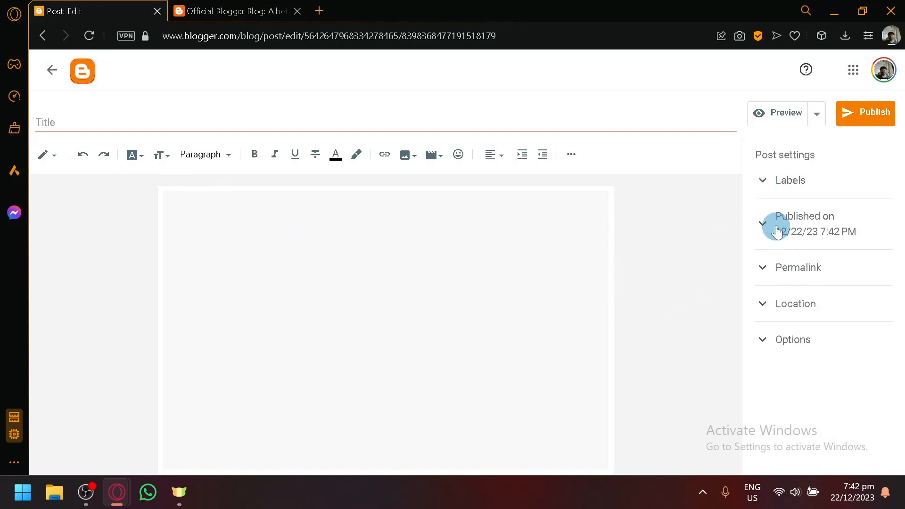
pyautogui.click(768, 221)
pyautogui.click(762, 222)
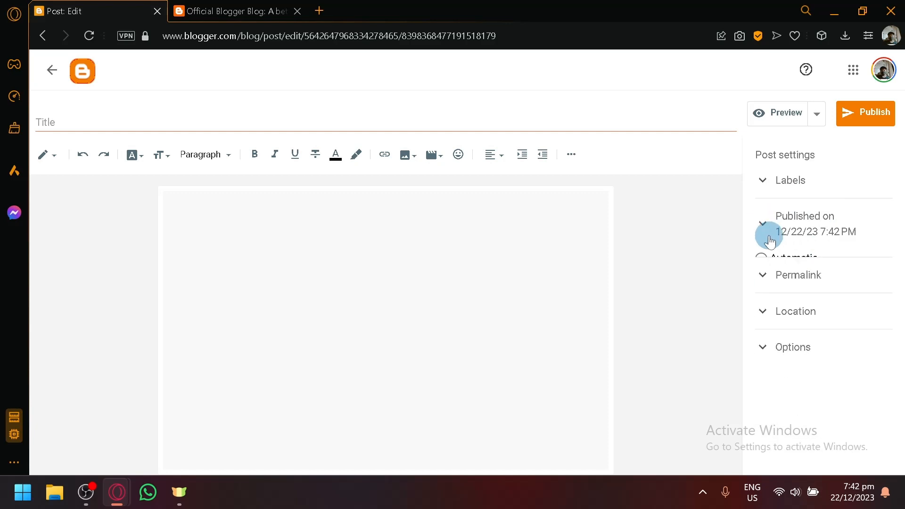
pyautogui.click(761, 270)
pyautogui.click(761, 280)
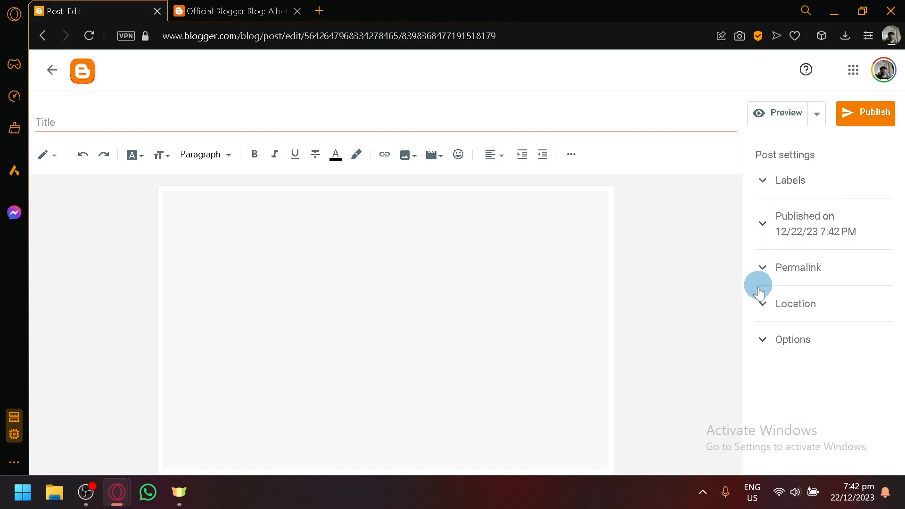
pyautogui.click(759, 299)
pyautogui.click(760, 302)
pyautogui.click(763, 342)
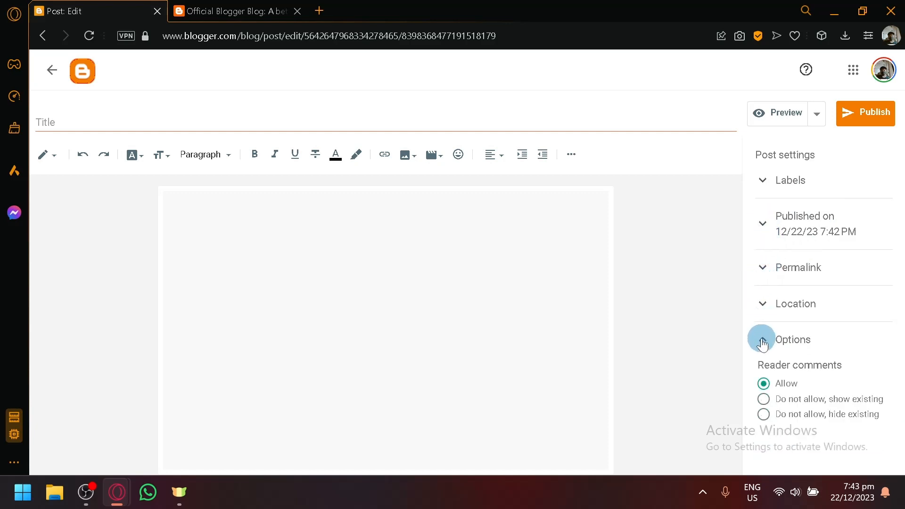
pyautogui.click(761, 338)
# - Write "Hello everyone" as the post's body text and give the post the title "First post"
pyautogui.click(358, 275)
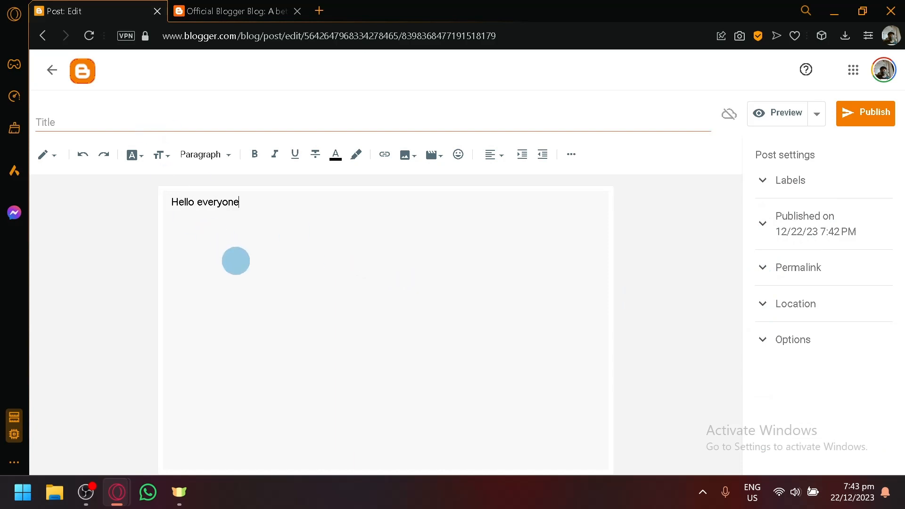
pyautogui.click(182, 126)
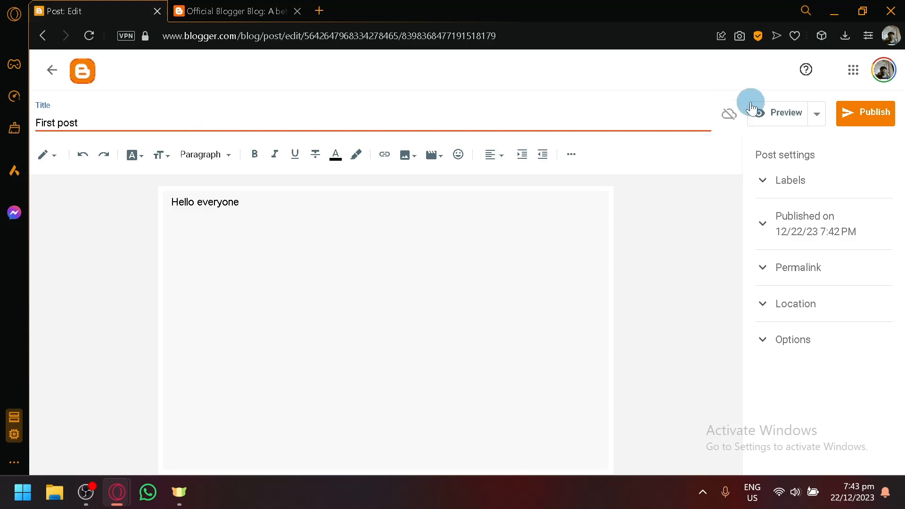
# - View the post's preview and save choices, and publish "First post" to the blog, confirming the publication
pyautogui.click(816, 115)
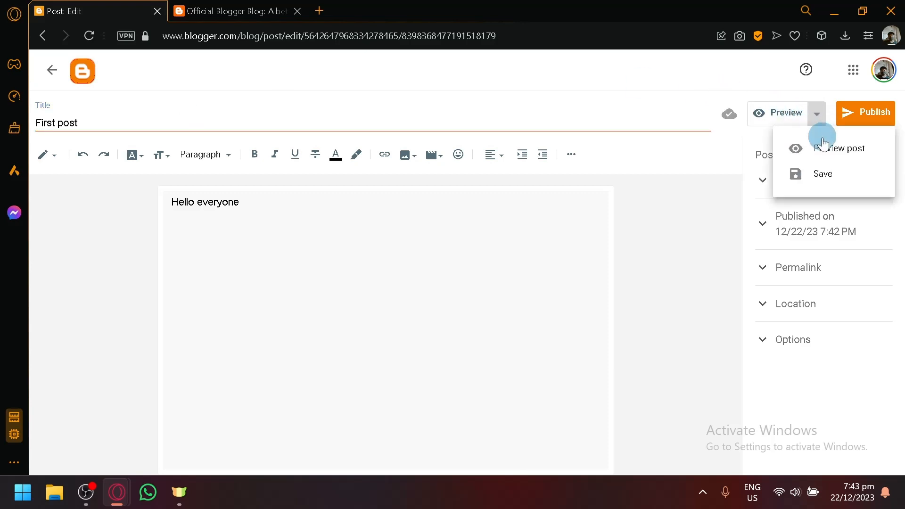
pyautogui.click(870, 124)
pyautogui.click(874, 121)
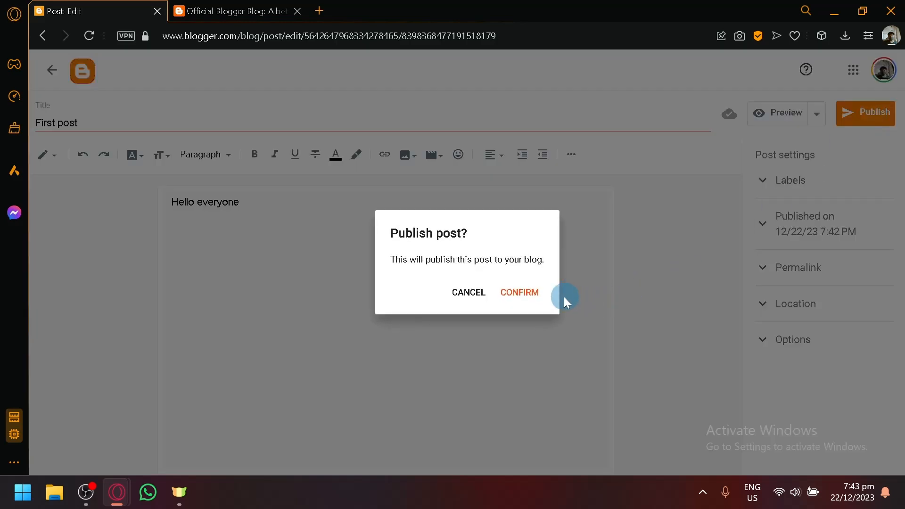
pyautogui.click(523, 293)
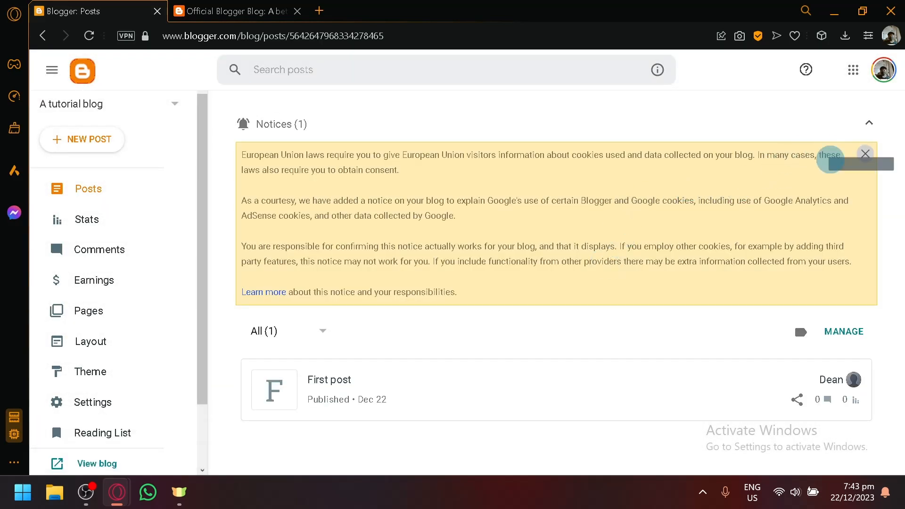
# - Dismiss the European Union cookie notice on the Posts page and open the published "First post" on the live blog
pyautogui.click(865, 154)
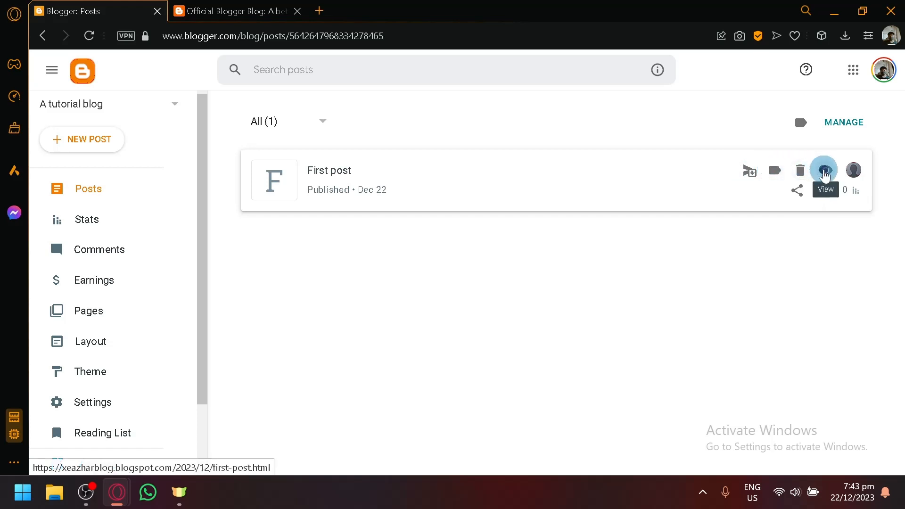
pyautogui.click(824, 173)
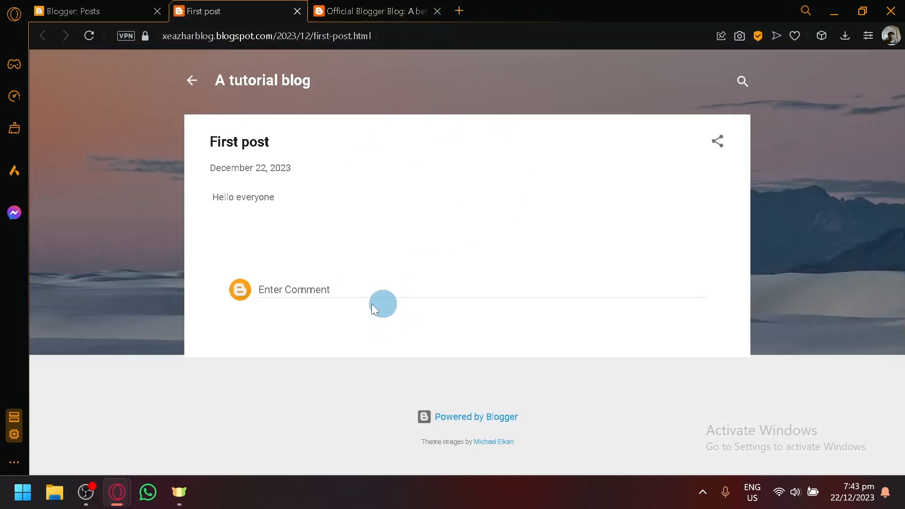
# - Write the comment "this is great" under the live "First post" and publish it
pyautogui.click(325, 290)
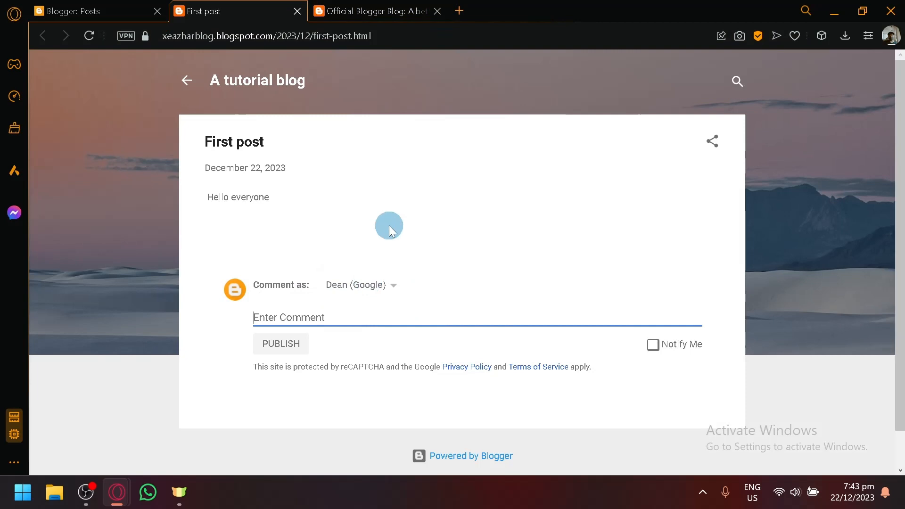
pyautogui.write('thisi')
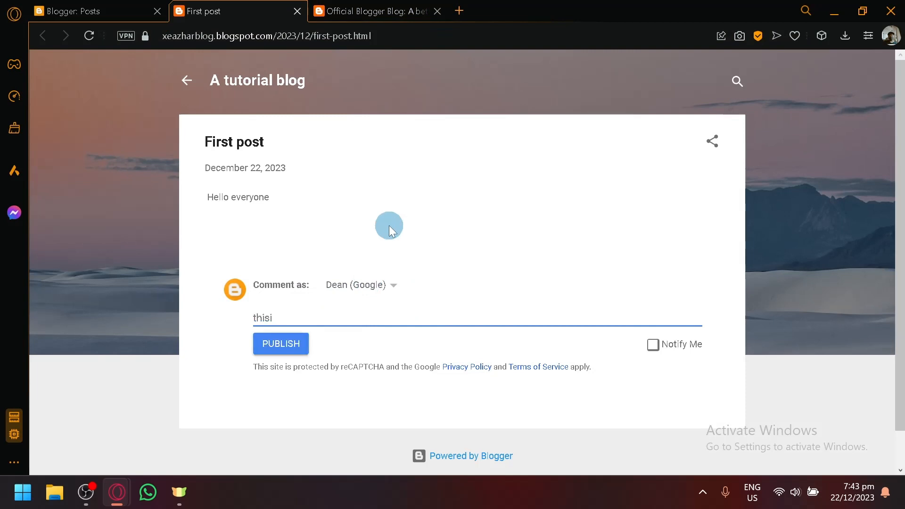
pyautogui.press('BackSpace')
pyautogui.write('is great')
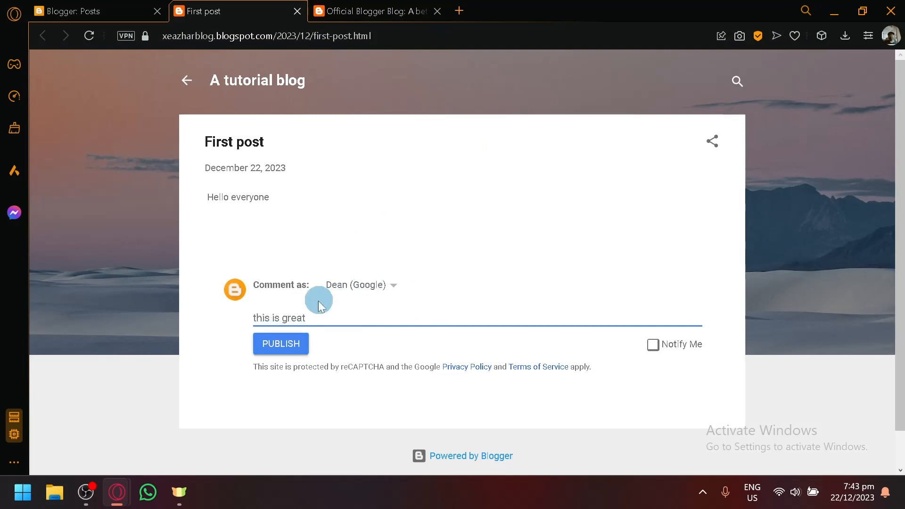
pyautogui.click(296, 343)
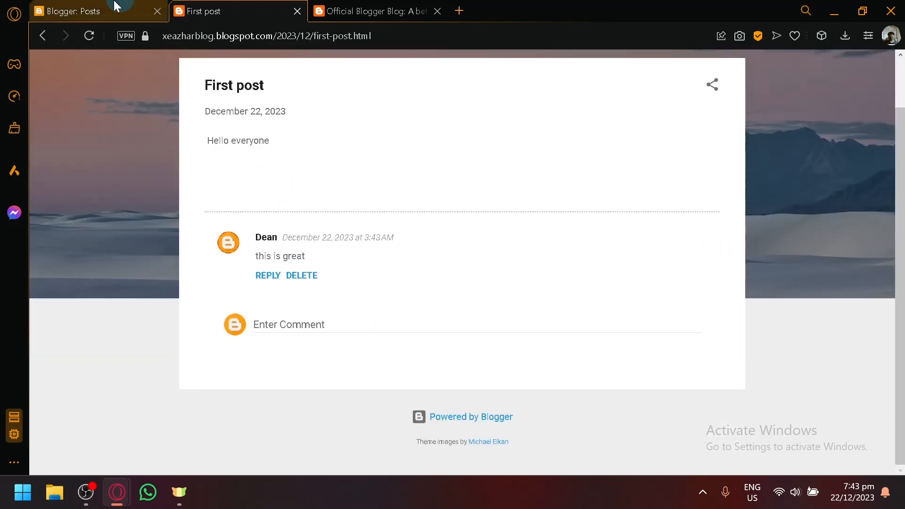
# - Reload the dashboard's Posts list and look through the blog's Stats page down to the Pages section
pyautogui.click(117, 6)
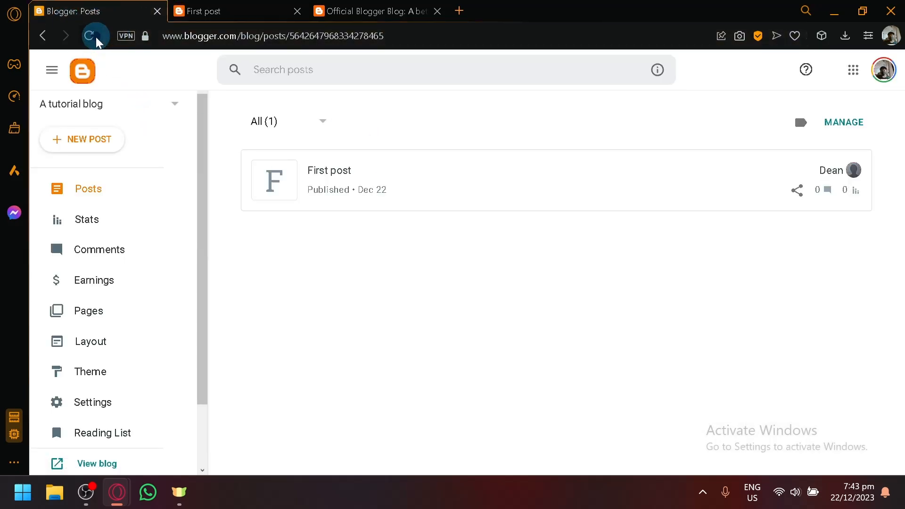
pyautogui.click(96, 38)
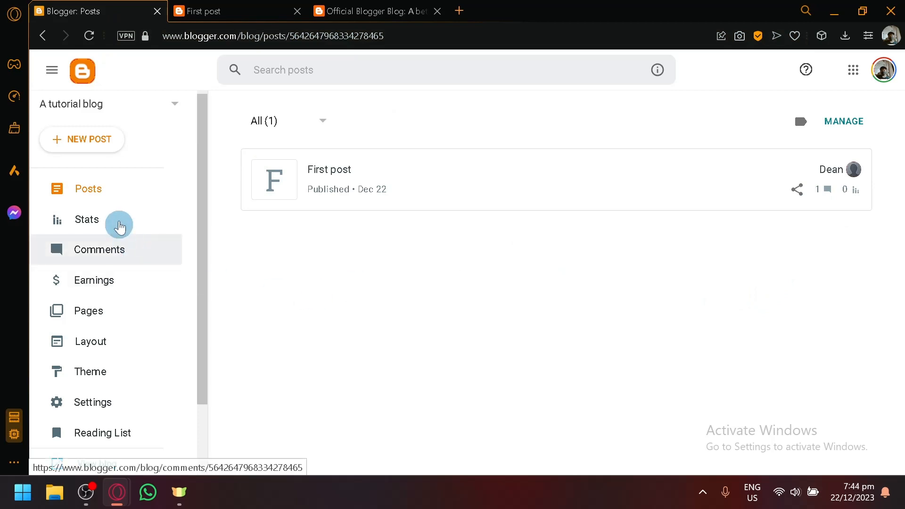
pyautogui.click(119, 213)
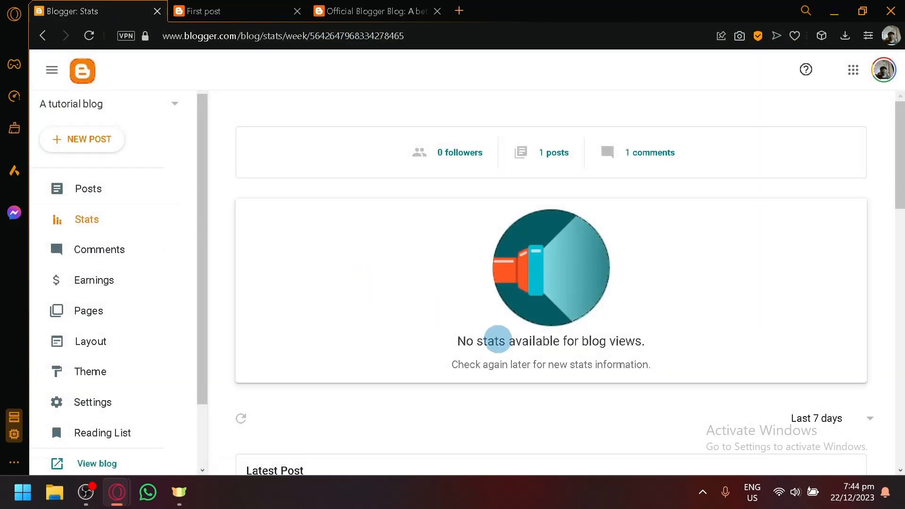
pyautogui.scroll(-4, 495, 347)
pyautogui.scroll(4, 494, 330)
pyautogui.scroll(-8, 475, 343)
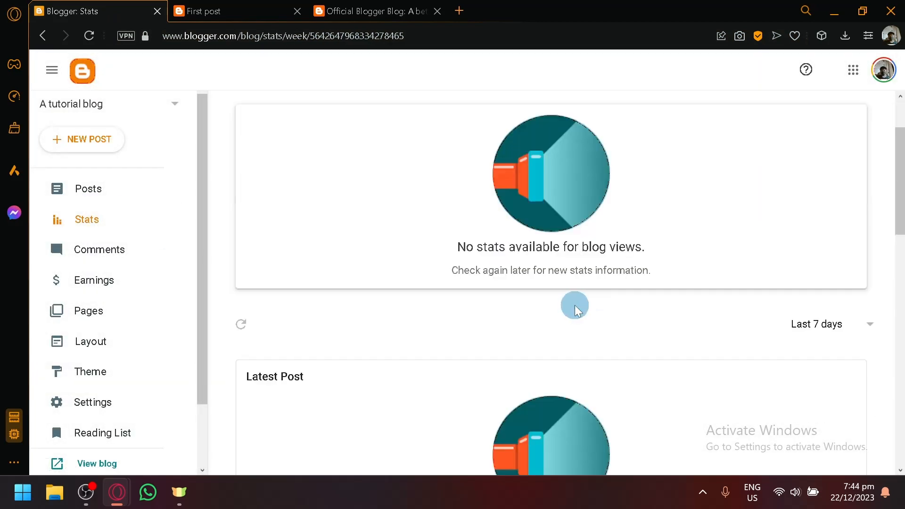
pyautogui.scroll(-2, 472, 302)
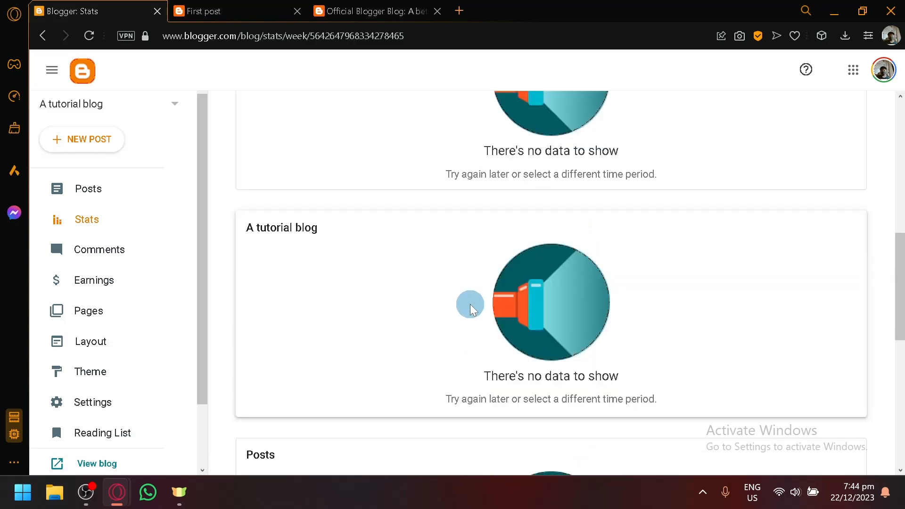
pyautogui.scroll(-4, 432, 306)
pyautogui.scroll(-5, 432, 307)
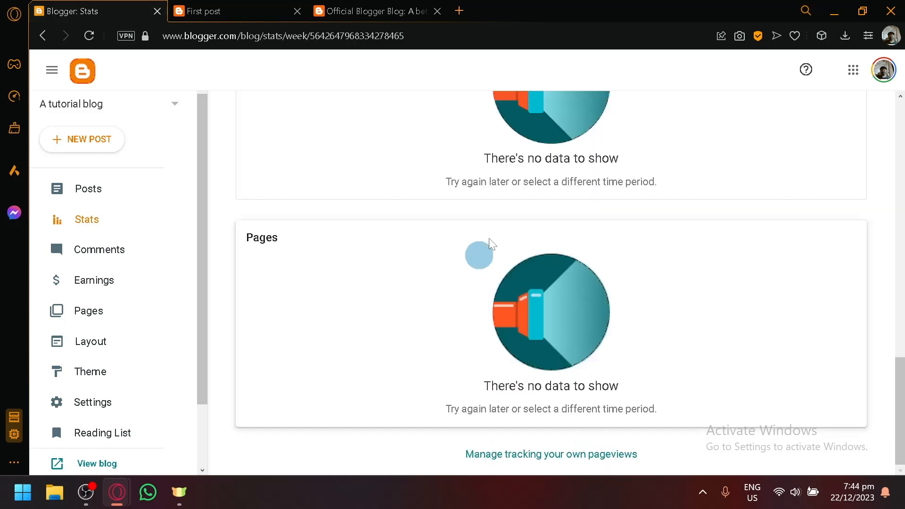
# - View the blog's Comments, Earnings and Pages sections
pyautogui.click(115, 246)
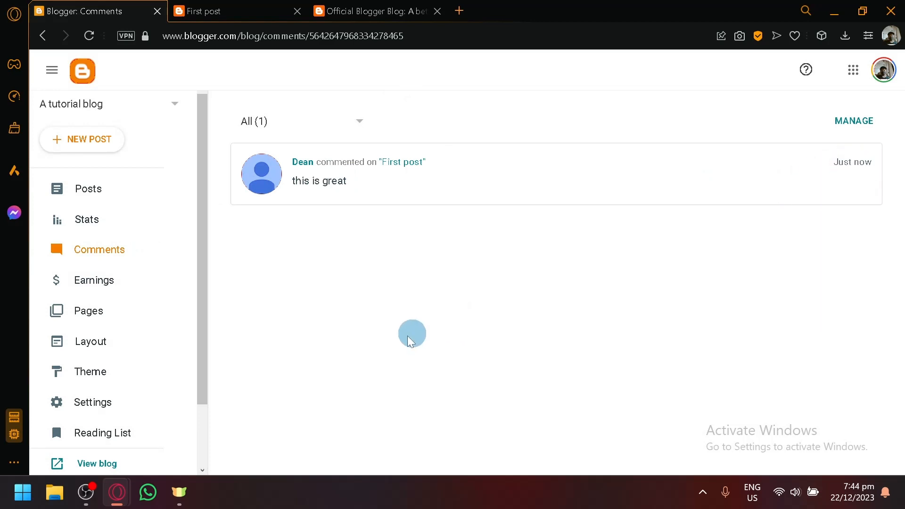
pyautogui.click(115, 281)
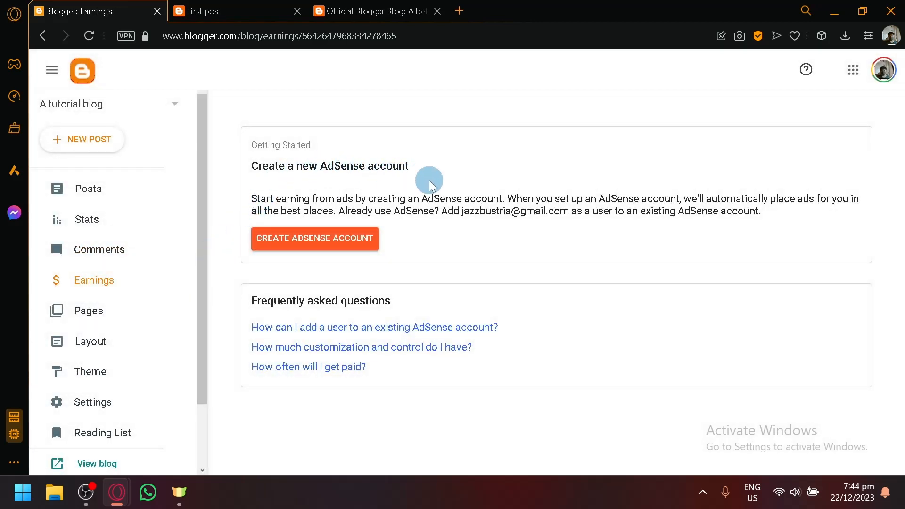
pyautogui.click(101, 303)
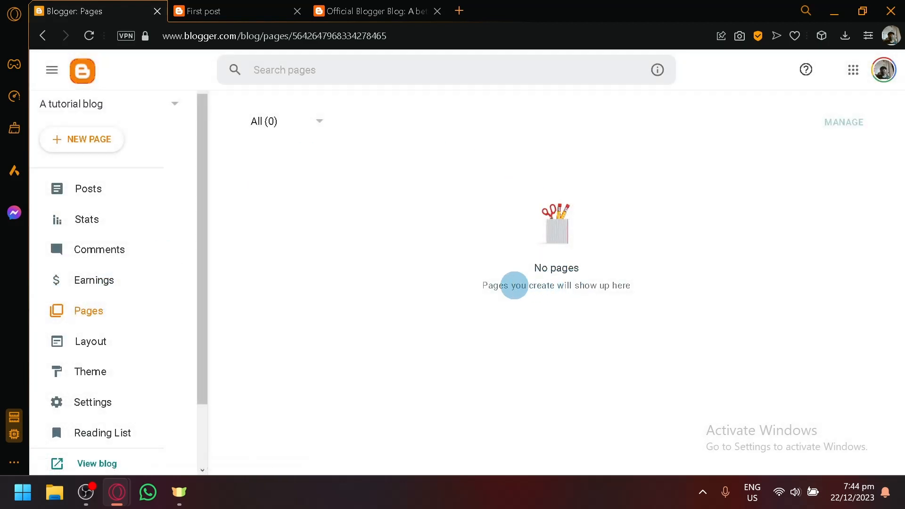
# - Create a new page, leave it empty and untitled, and return to the Pages list
pyautogui.click(72, 140)
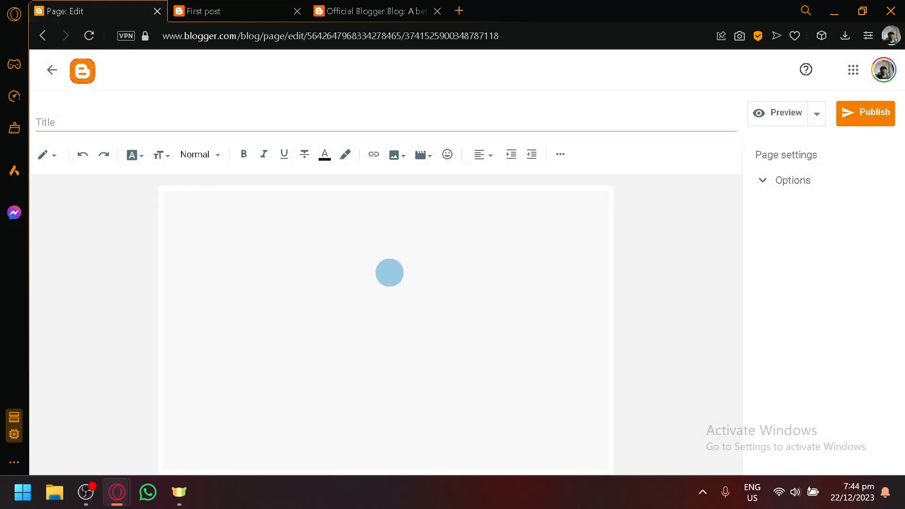
pyautogui.click(62, 80)
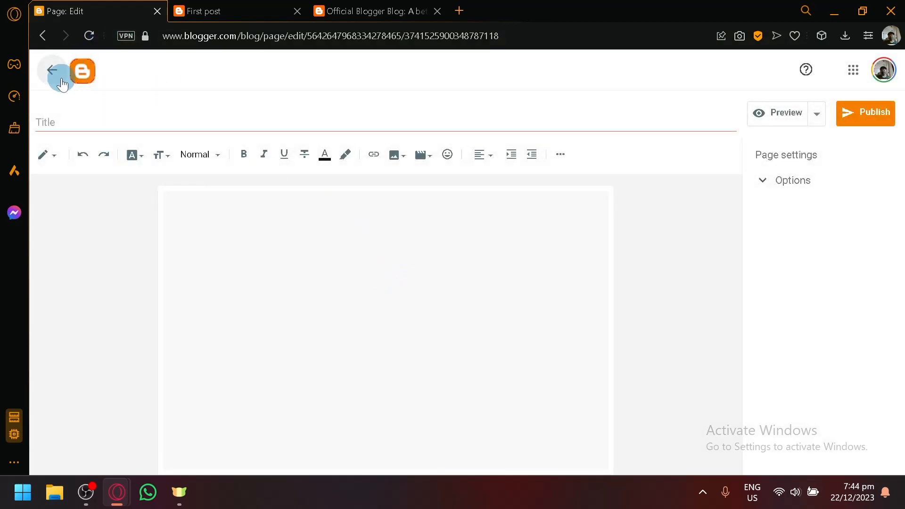
pyautogui.click(51, 69)
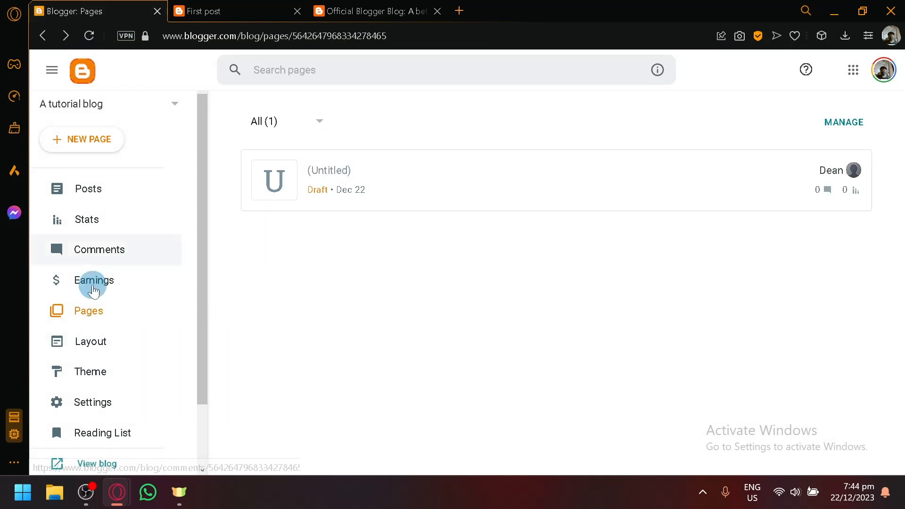
# - Examine the blog's Layout page, looking over its sidebar, search, header, page body and footer gadgets
pyautogui.click(100, 351)
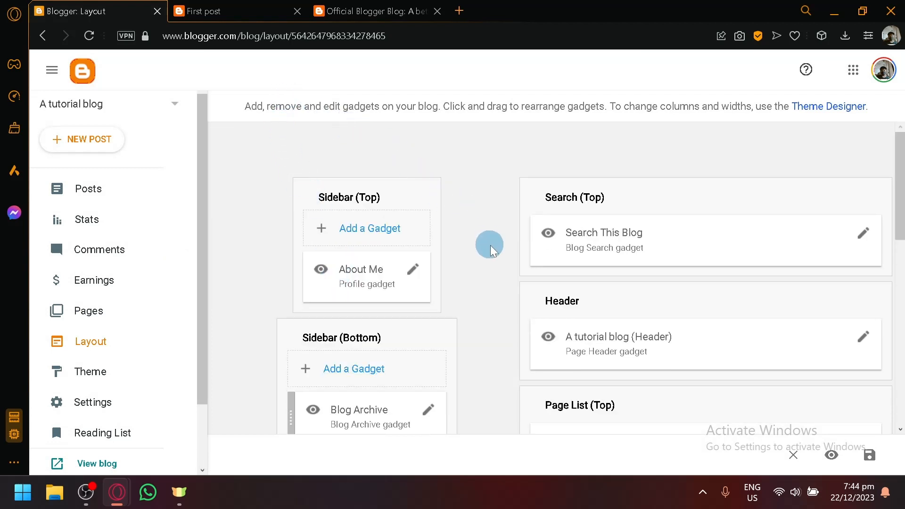
pyautogui.scroll(-9, 510, 298)
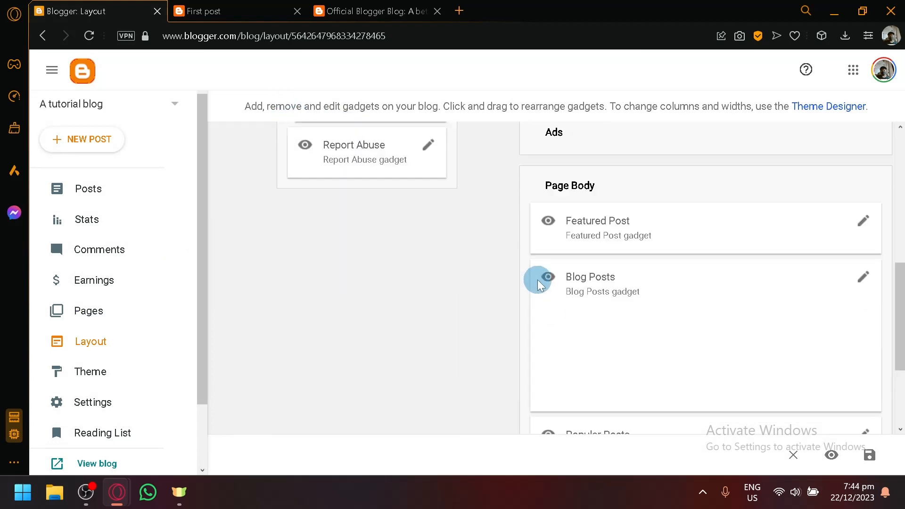
pyautogui.scroll(9, 538, 279)
pyautogui.scroll(-11, 549, 270)
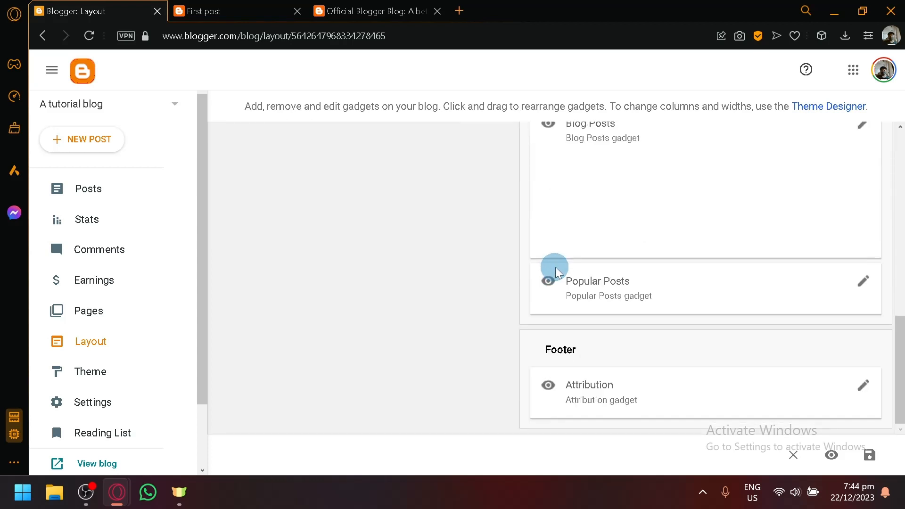
pyautogui.scroll(11, 555, 267)
pyautogui.scroll(-2, 528, 276)
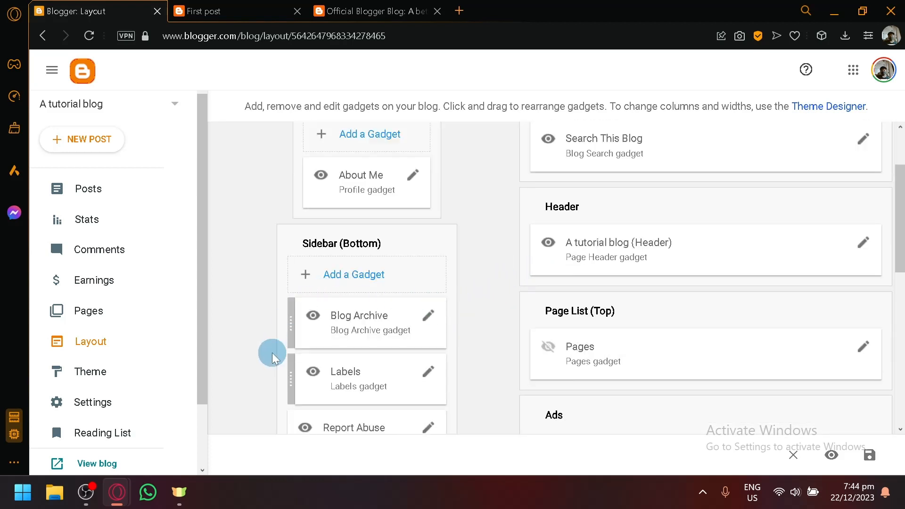
pyautogui.scroll(-6, 273, 353)
pyautogui.scroll(8, 277, 349)
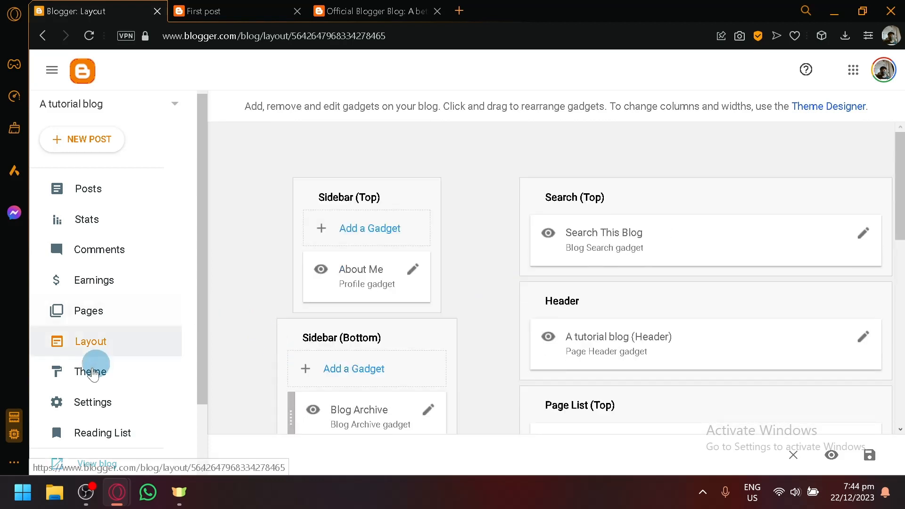
pyautogui.scroll(-2, 409, 301)
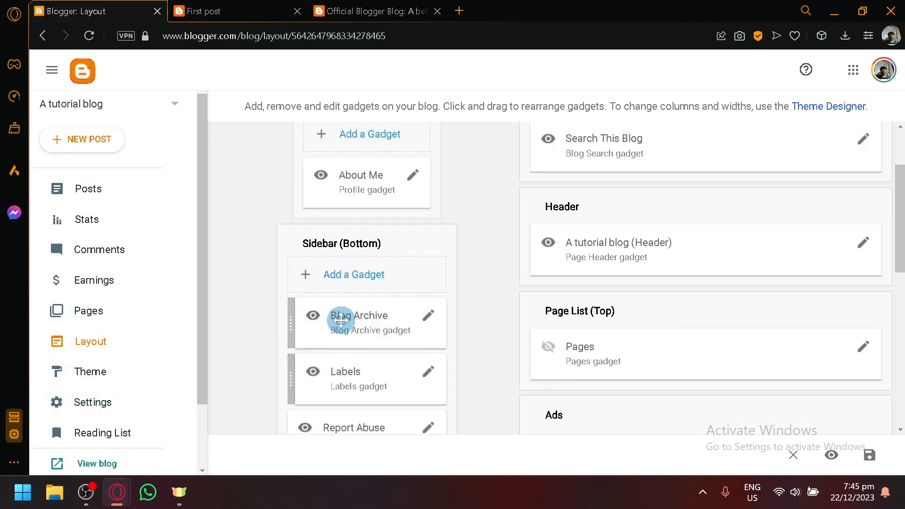
# - Browse the available themes and apply the Soho Neon theme to the blog
pyautogui.click(98, 372)
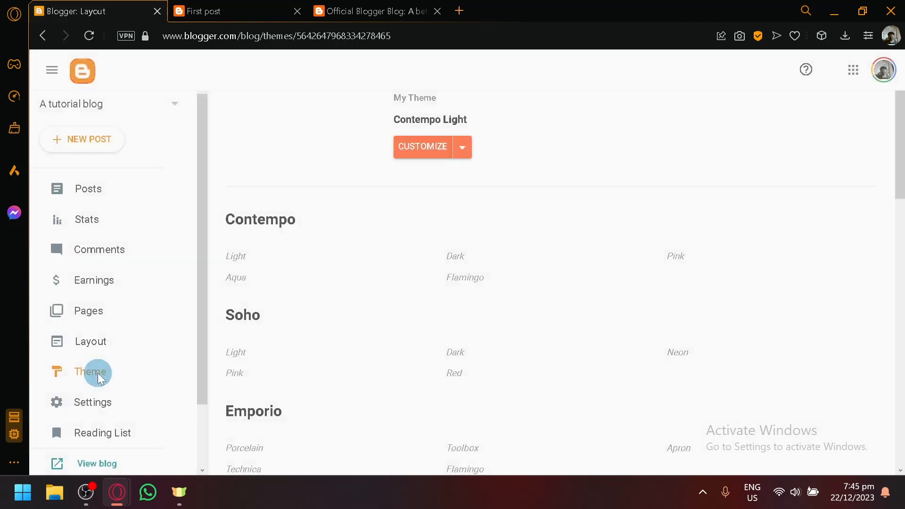
pyautogui.scroll(-5, 395, 276)
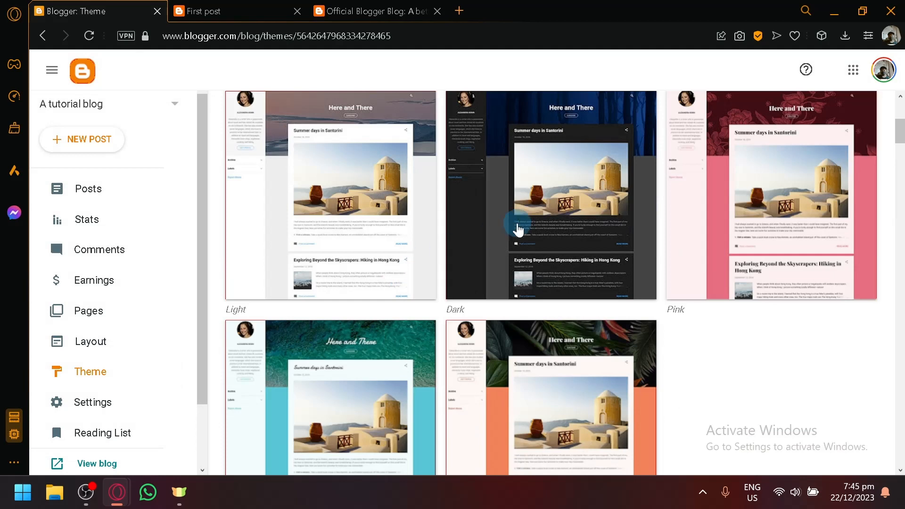
pyautogui.scroll(-8, 519, 227)
pyautogui.scroll(-2, 696, 339)
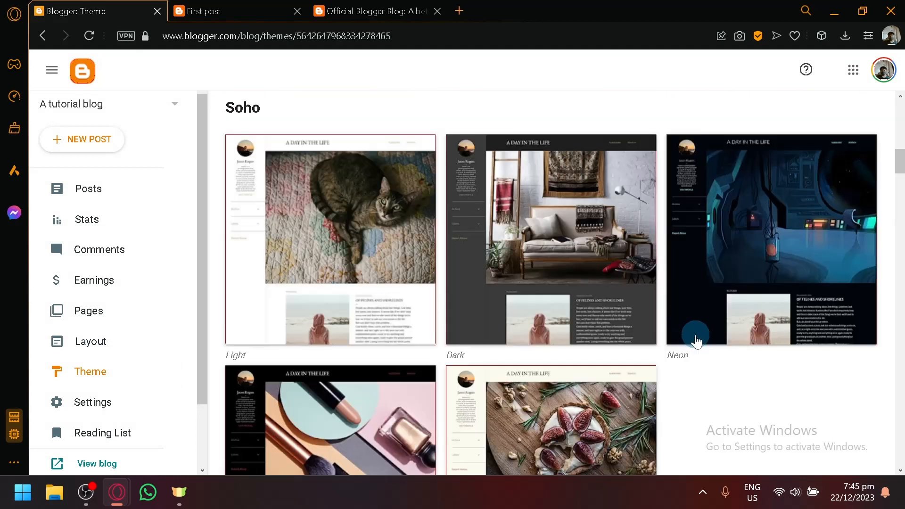
pyautogui.click(696, 340)
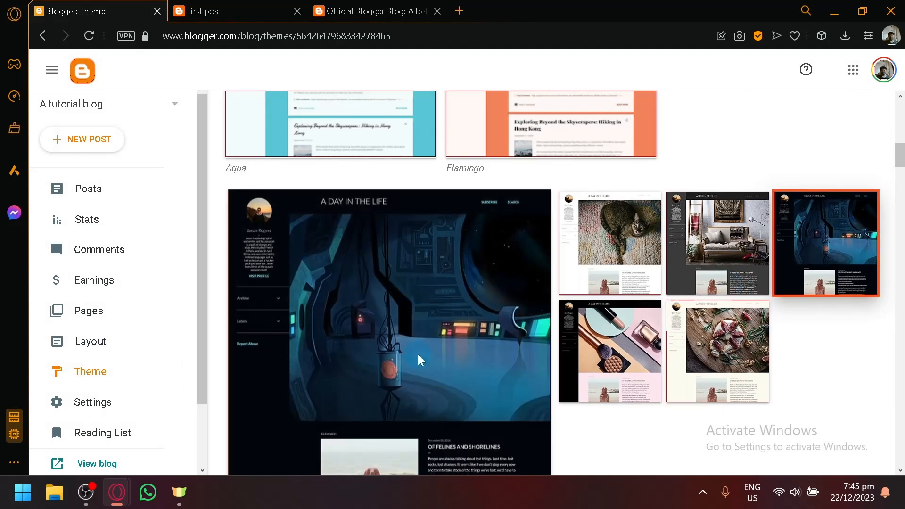
pyautogui.scroll(-4, 418, 355)
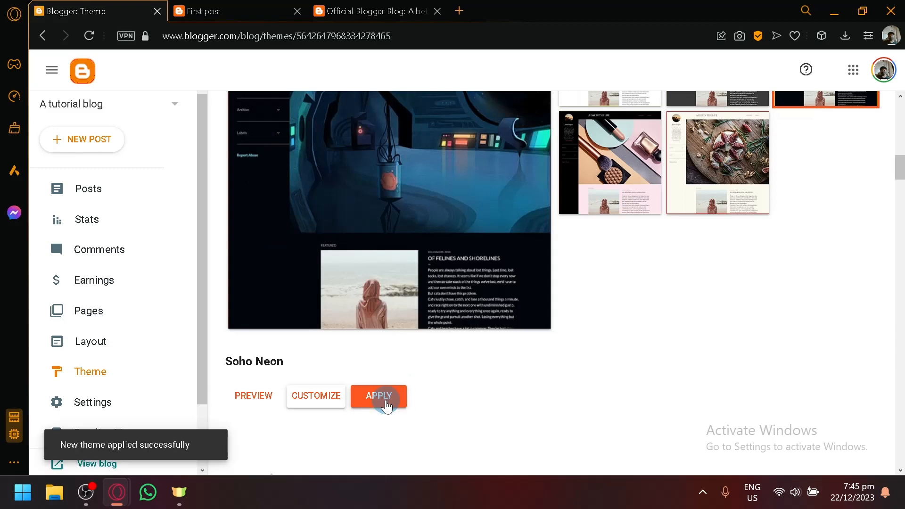
pyautogui.scroll(-2, 128, 307)
pyautogui.scroll(2, 105, 228)
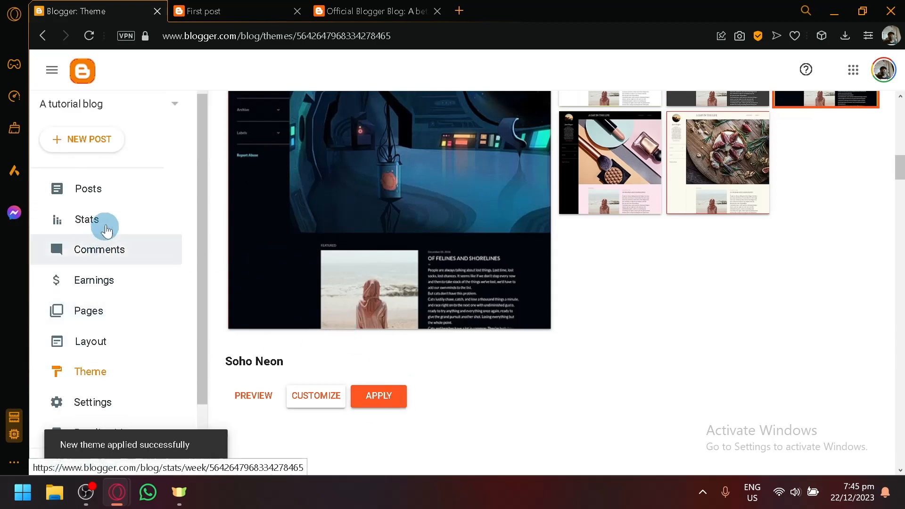
# - View "First post" on the live blog from the Posts list and close the older tab showing the same post
pyautogui.click(115, 189)
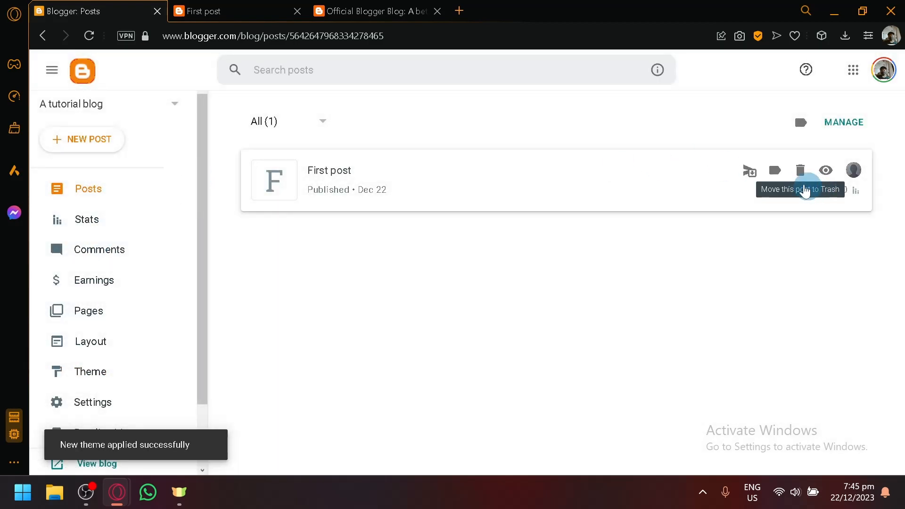
pyautogui.click(824, 170)
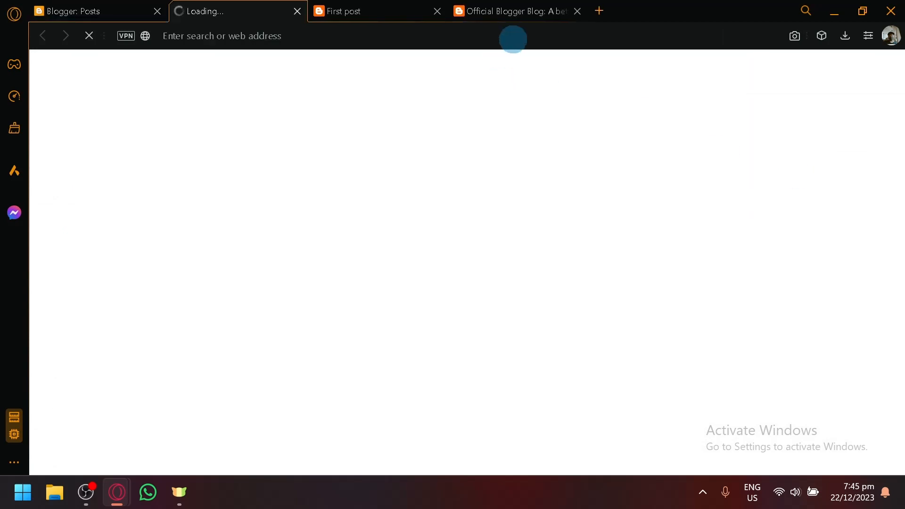
pyautogui.click(437, 11)
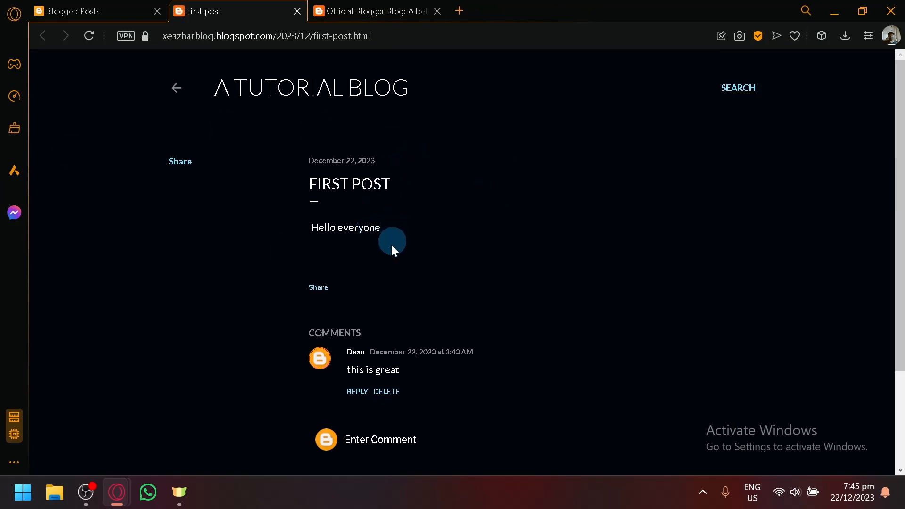
# - Return to the Blogger dashboard and look over the current theme and the Contempo designs in the Theme section
pyautogui.click(112, 9)
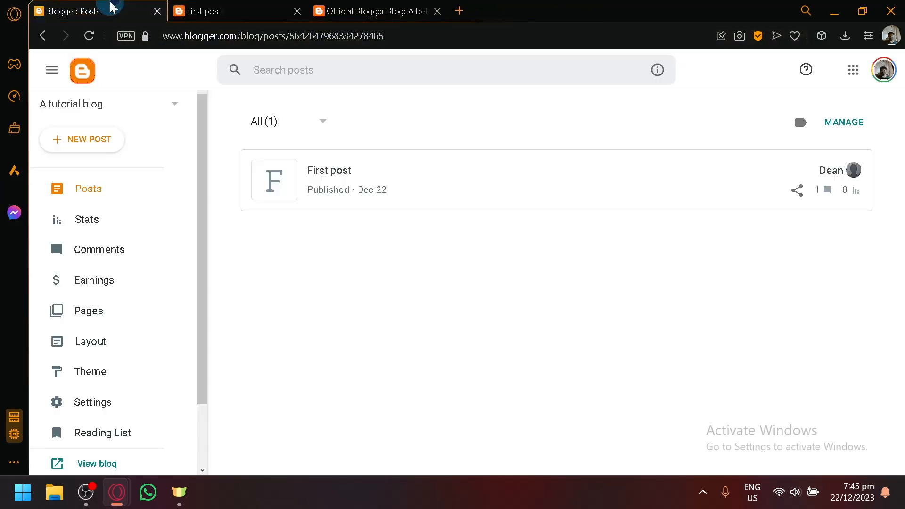
pyautogui.scroll(-2, 113, 334)
pyautogui.click(141, 297)
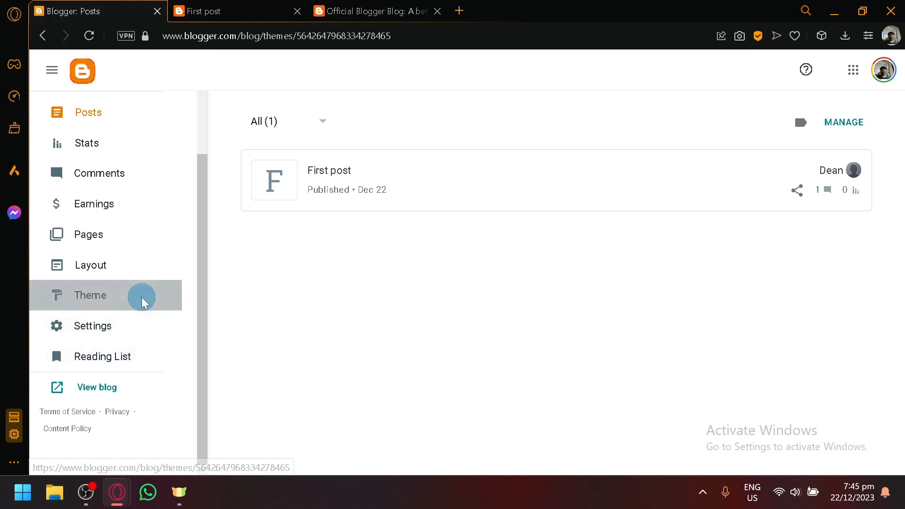
pyautogui.scroll(-8, 626, 310)
pyautogui.scroll(5, 626, 310)
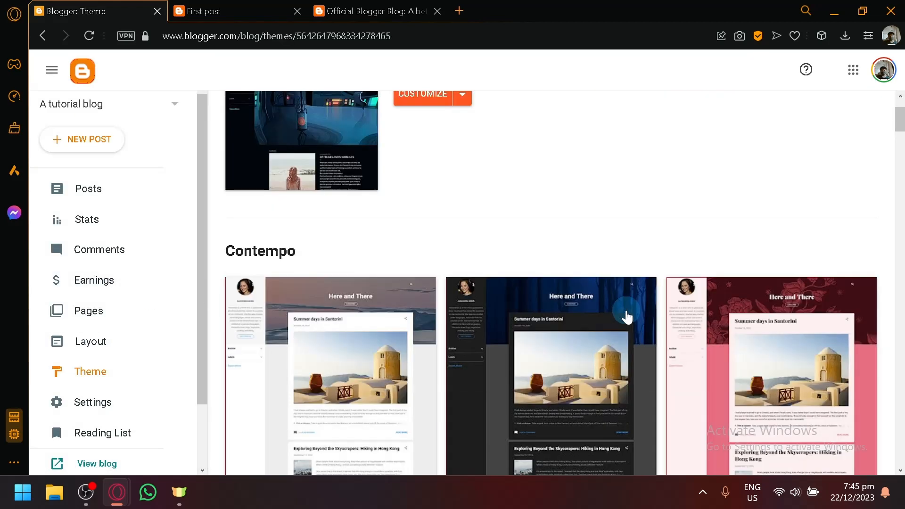
pyautogui.scroll(2, 626, 317)
pyautogui.scroll(-5, 626, 310)
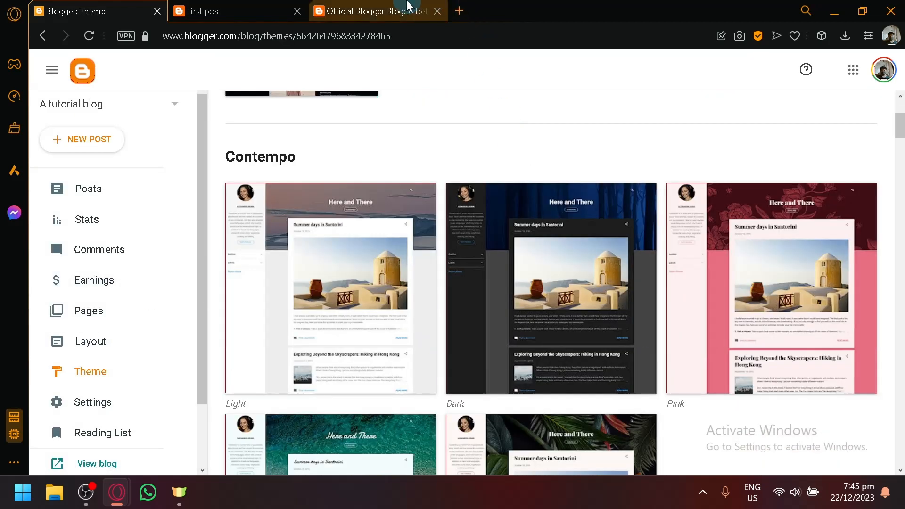
# - Close the Official Blogger Blog tab and return to the Posts list of A tutorial blog
pyautogui.click(412, 9)
pyautogui.click(438, 14)
pyautogui.click(75, 11)
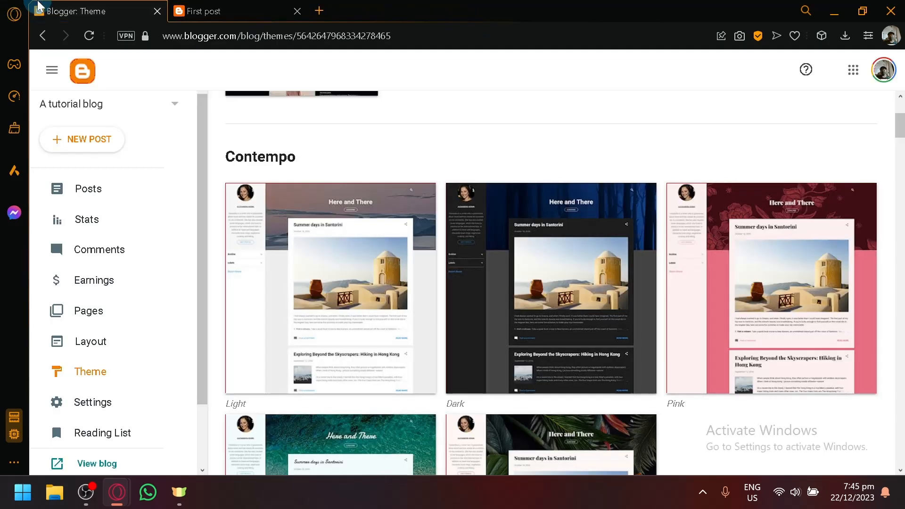
pyautogui.click(51, 71)
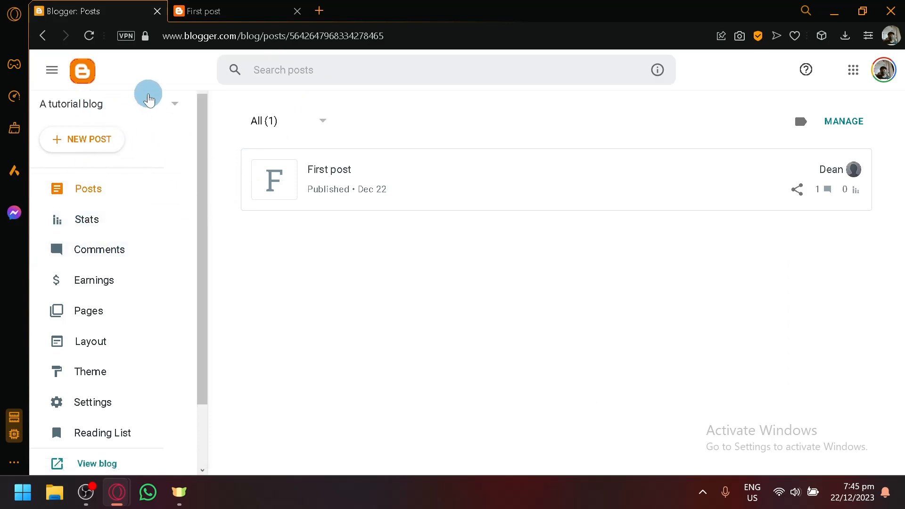
# - Look over the list of existing blogs and its option for creating a new one
pyautogui.click(163, 113)
pyautogui.click(233, 243)
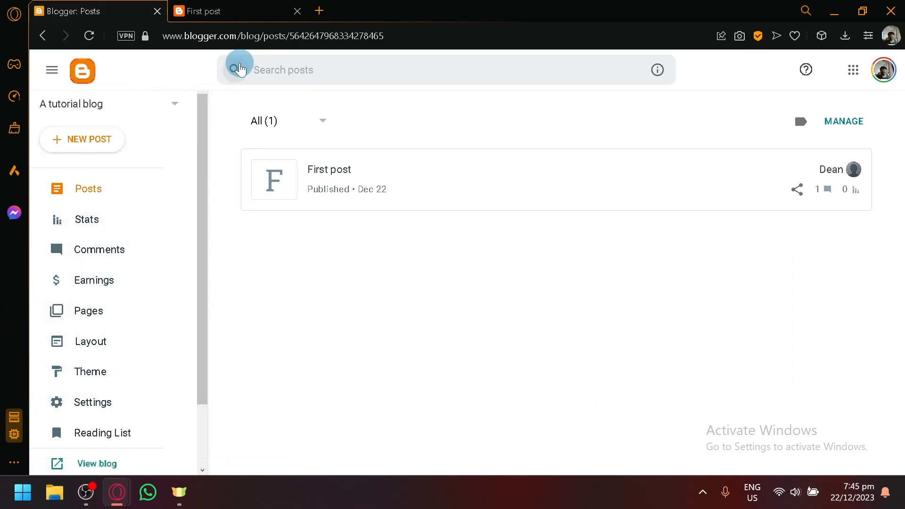
pyautogui.click(177, 106)
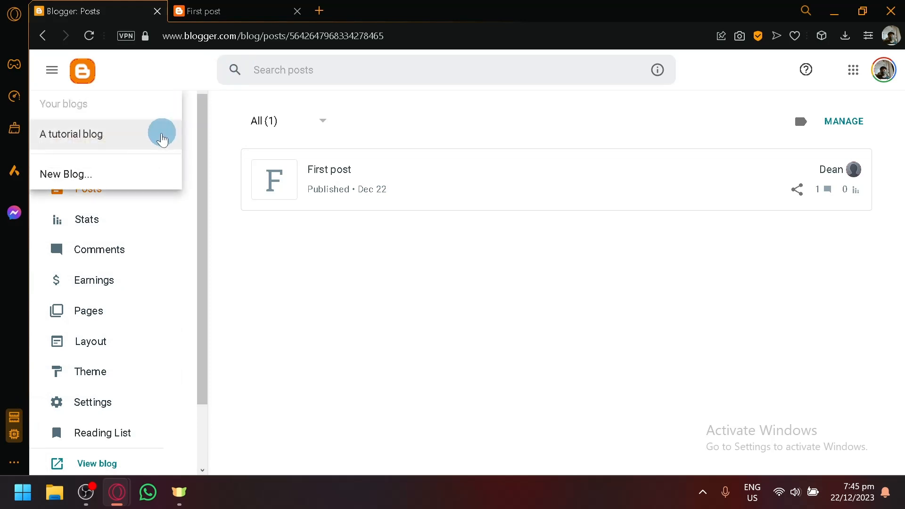
pyautogui.click(258, 238)
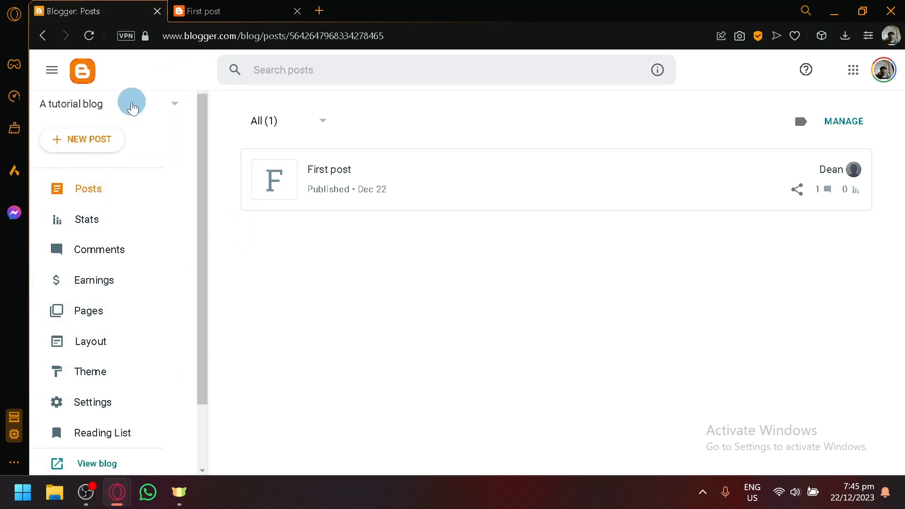
# - Create a new blog titled "Advanced blog" with the address xeazharadvance.blogspot.com
pyautogui.click(133, 109)
pyautogui.click(112, 170)
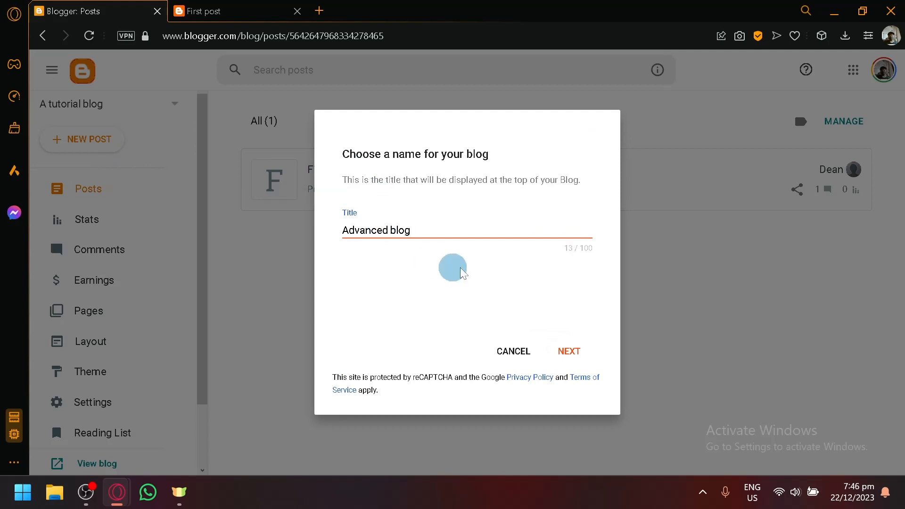
pyautogui.click(568, 351)
pyautogui.click(438, 231)
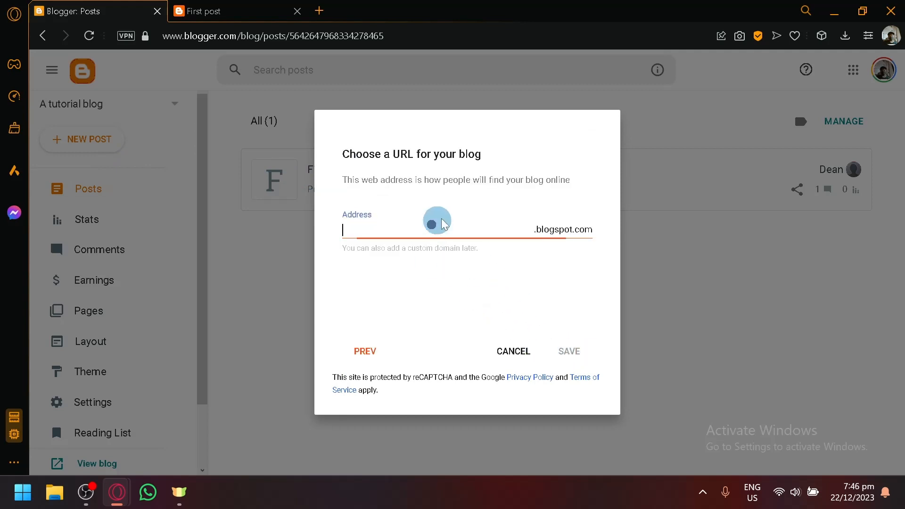
pyautogui.write('xeazharad')
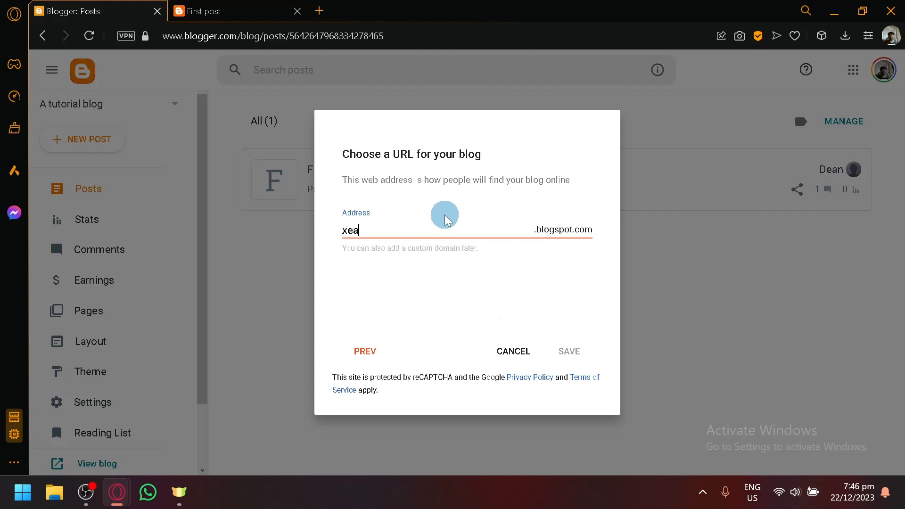
pyautogui.write('vance')
pyautogui.click(569, 359)
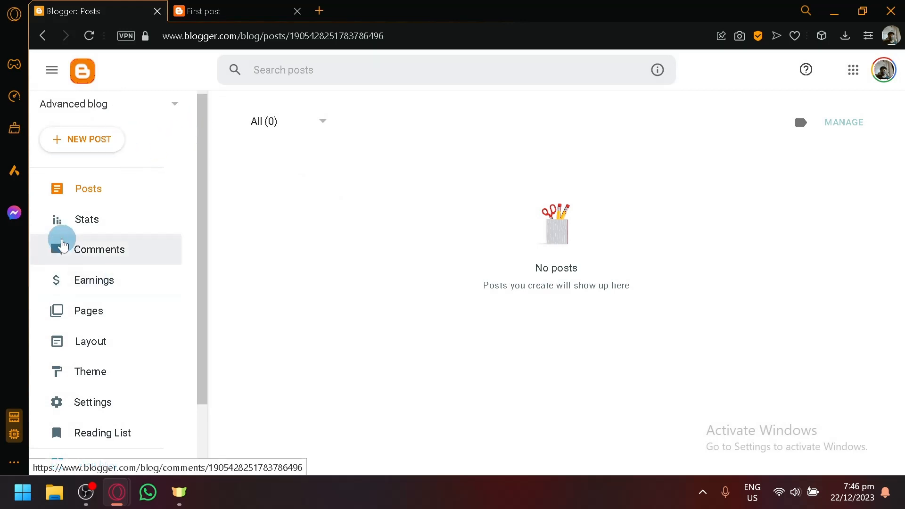
# - Switch the dashboard back to A tutorial blog and look over the list of blogs again
pyautogui.click(55, 69)
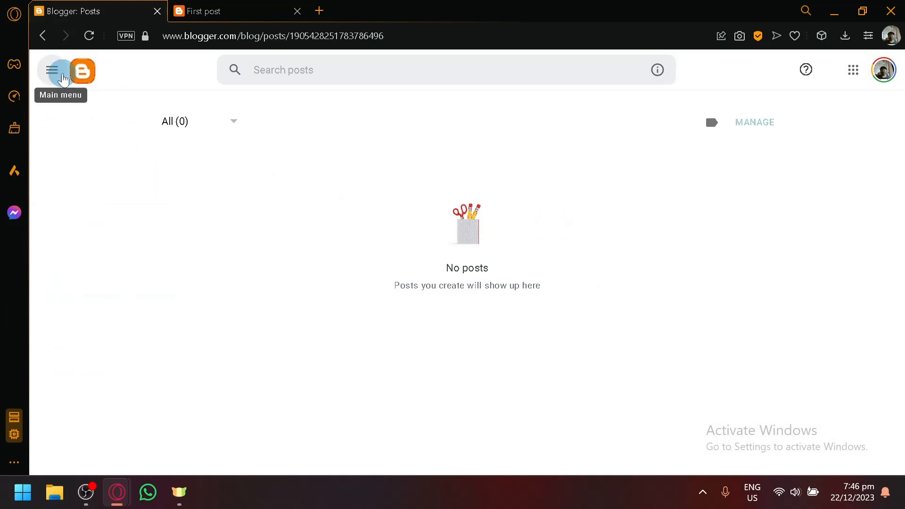
pyautogui.click(54, 69)
pyautogui.click(147, 113)
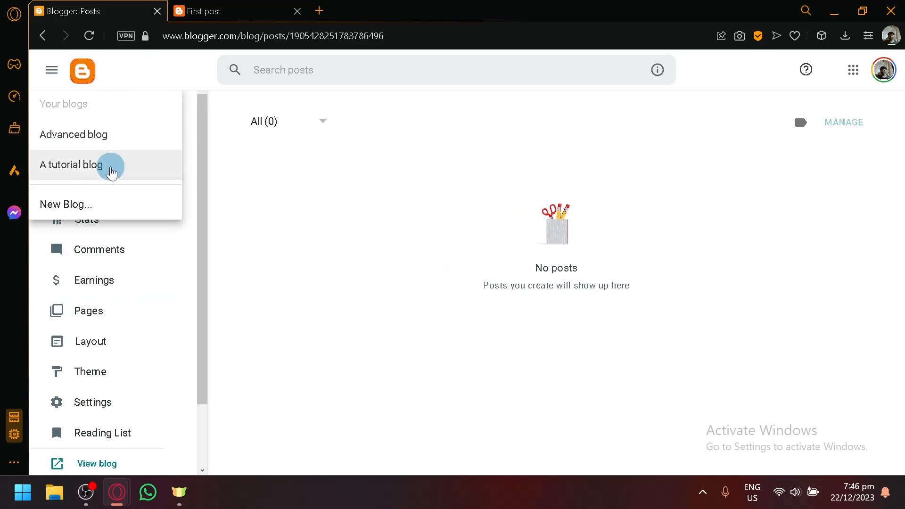
pyautogui.click(115, 166)
pyautogui.click(151, 98)
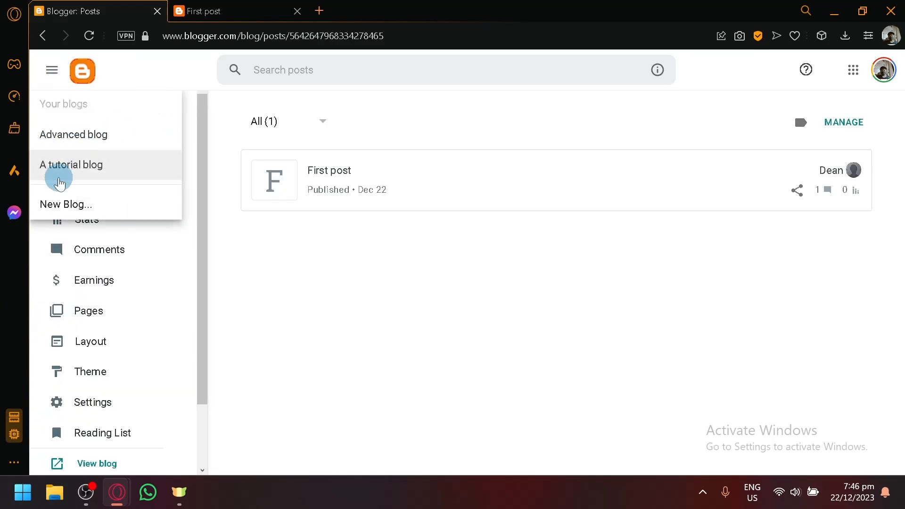
pyautogui.click(244, 278)
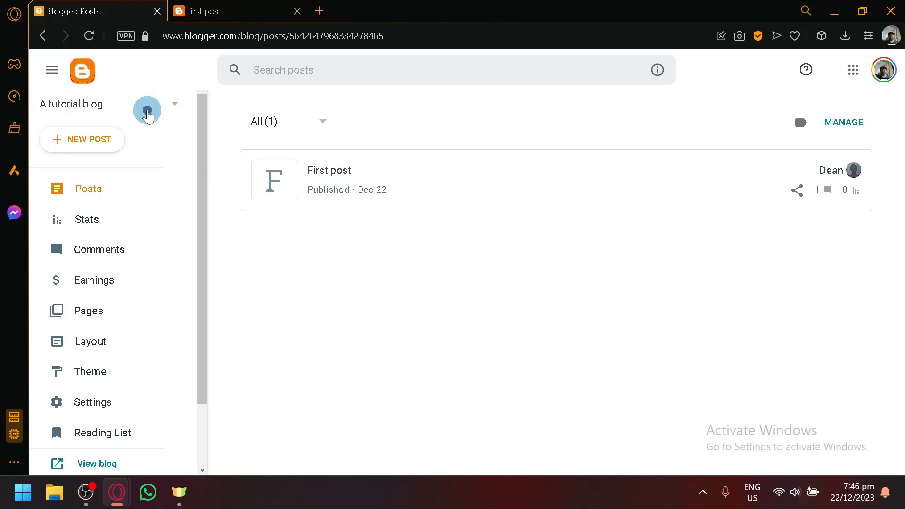
pyautogui.click(146, 108)
pyautogui.click(383, 337)
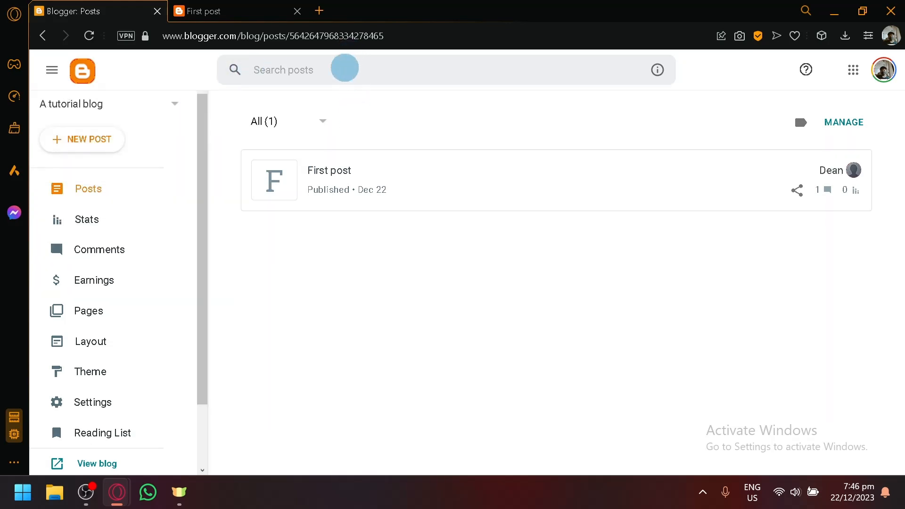
# - Close the First post tab and reload the Blogger dashboard from its home link
pyautogui.click(297, 11)
pyautogui.click(89, 81)
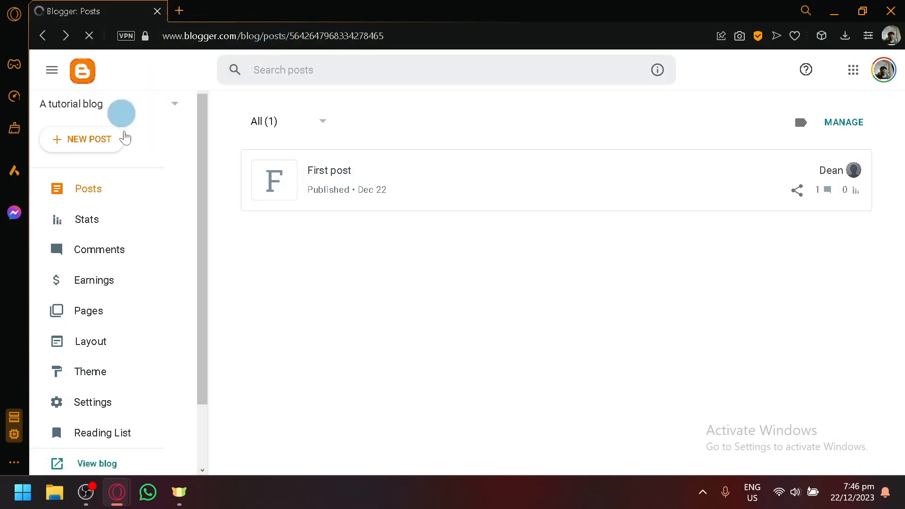